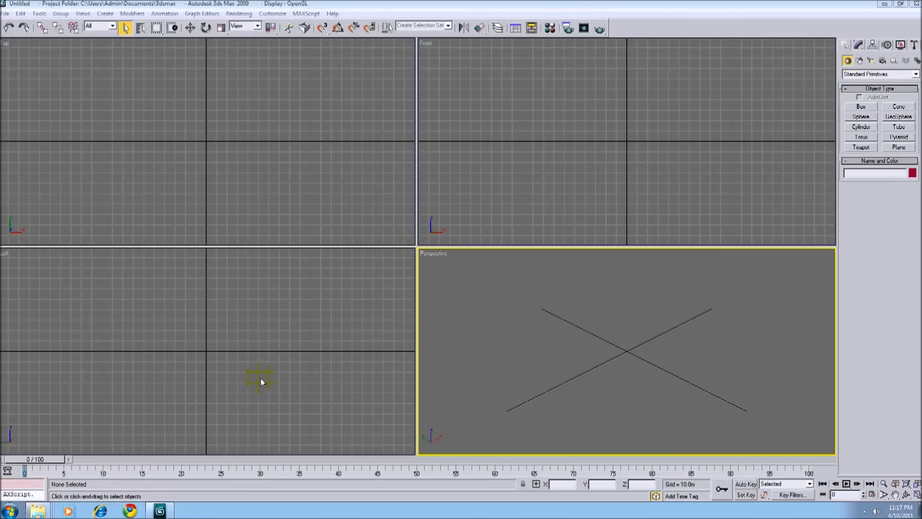
Set the scene's display units to Metric Meters in Units Setup.
click(272, 14)
click(279, 145)
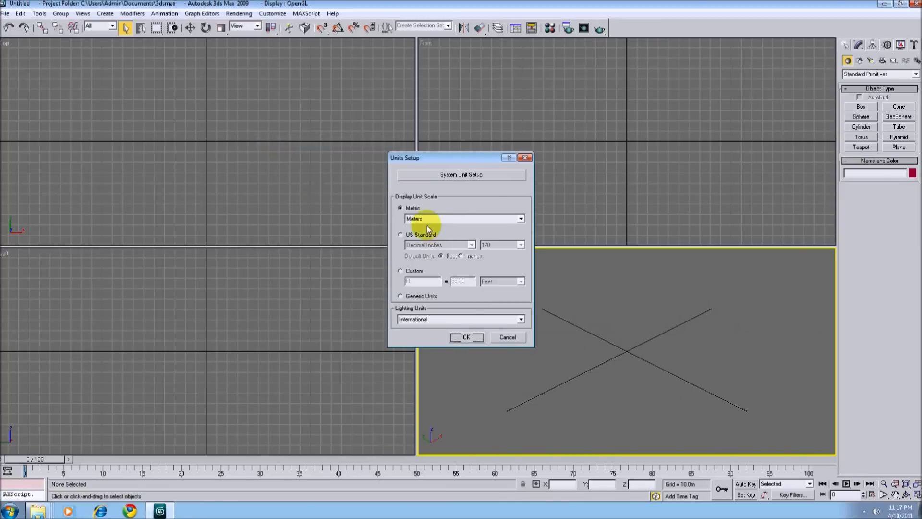
click(470, 337)
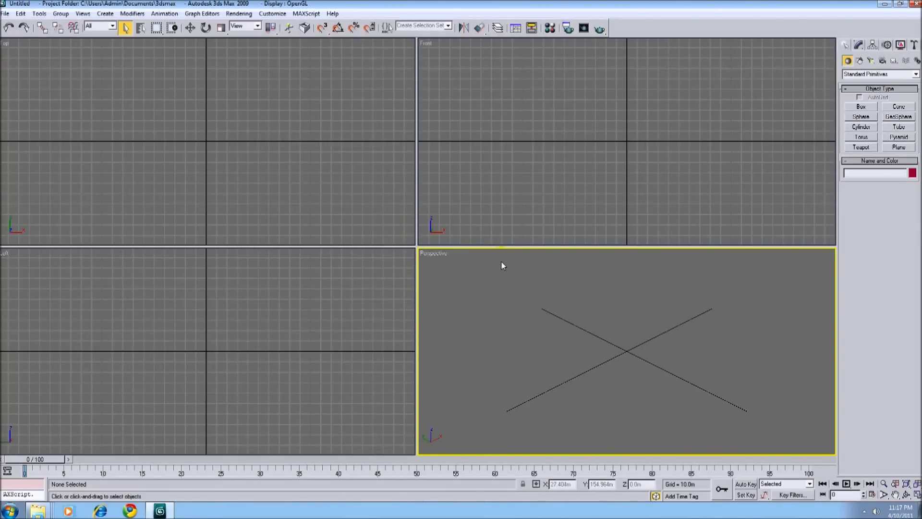
Bring up the Material Editor and make the first sample slot active.
click(550, 29)
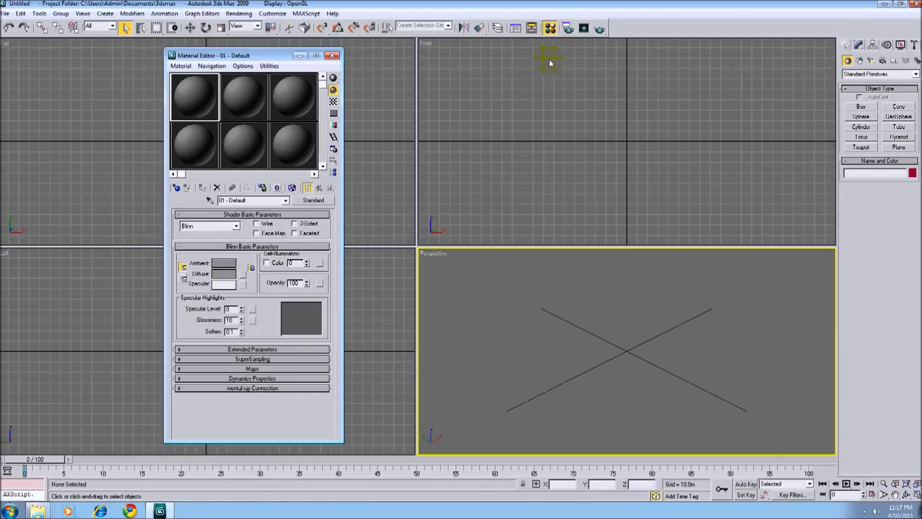
click(551, 30)
click(552, 30)
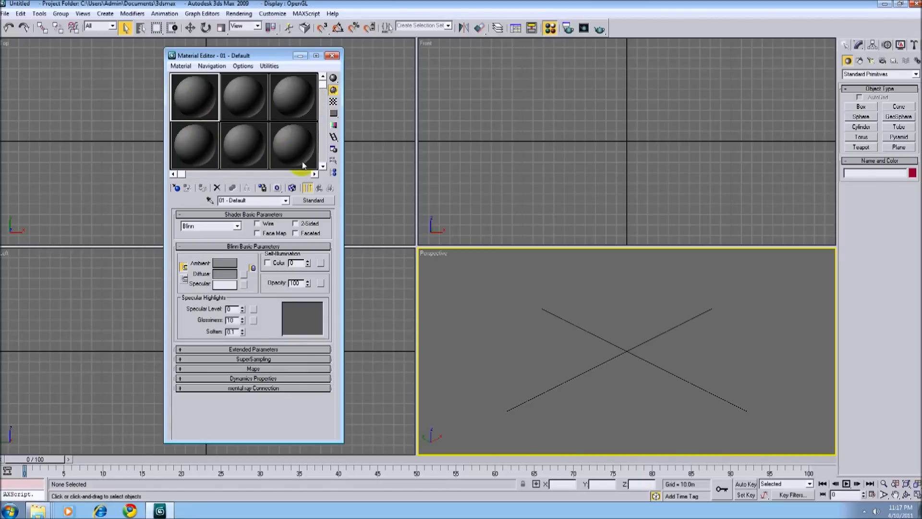
click(331, 158)
Change the slot's material to Multi/Sub-Object, discarding the old material.
click(303, 199)
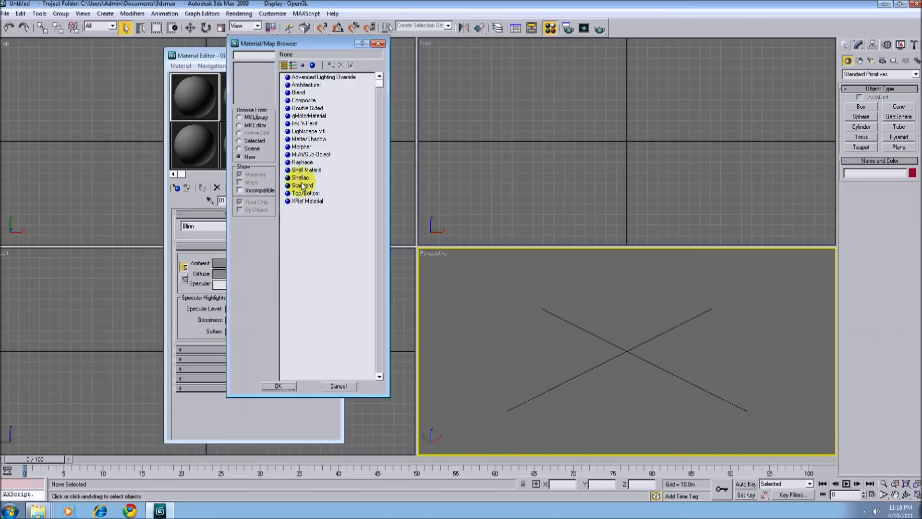
double_click(311, 159)
click(247, 236)
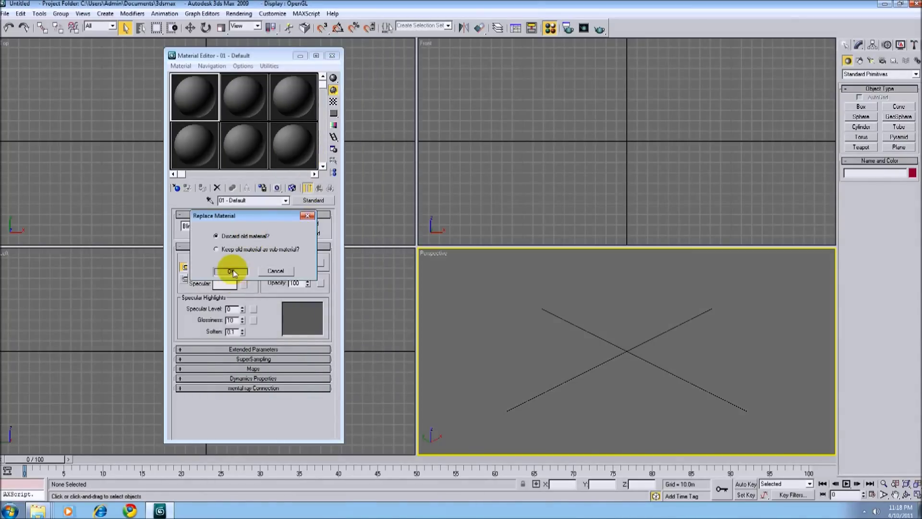
click(231, 271)
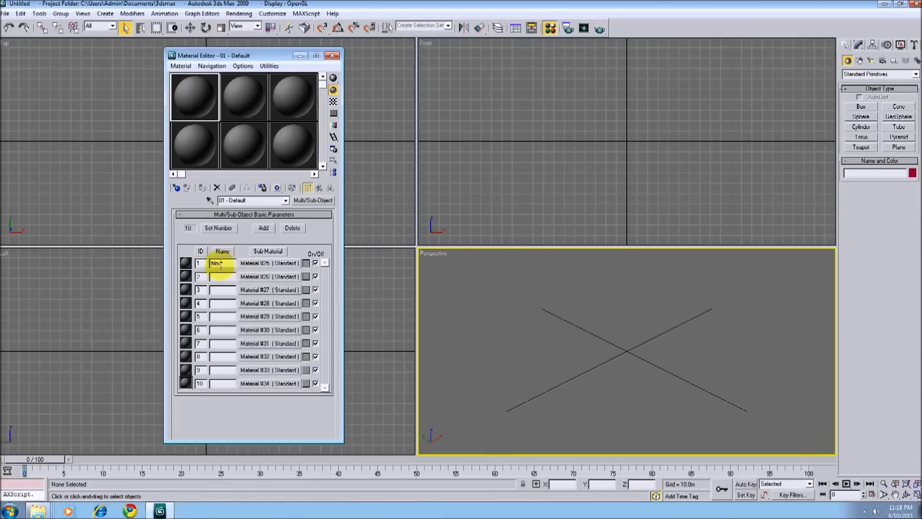
Name sub-material ID 1 (Material #25) 'block' and bring up its material type list.
text(k)
click(268, 263)
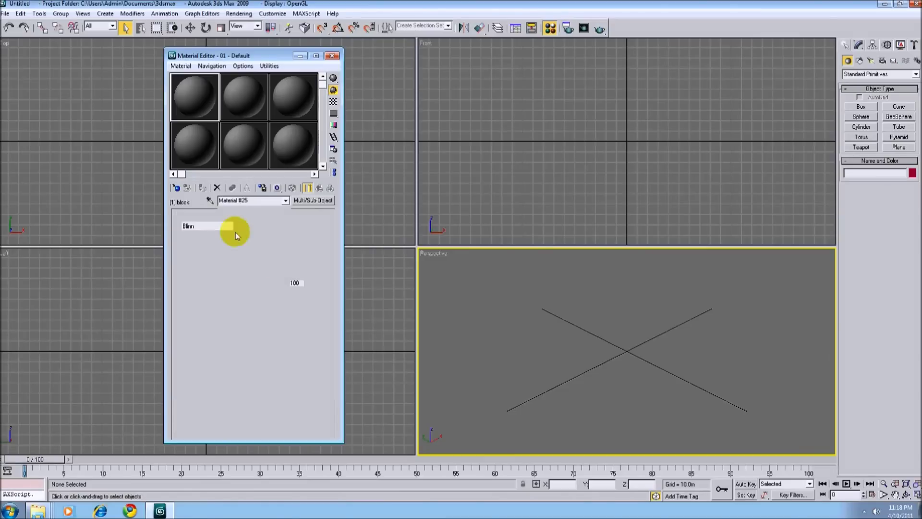
click(255, 202)
text(block)
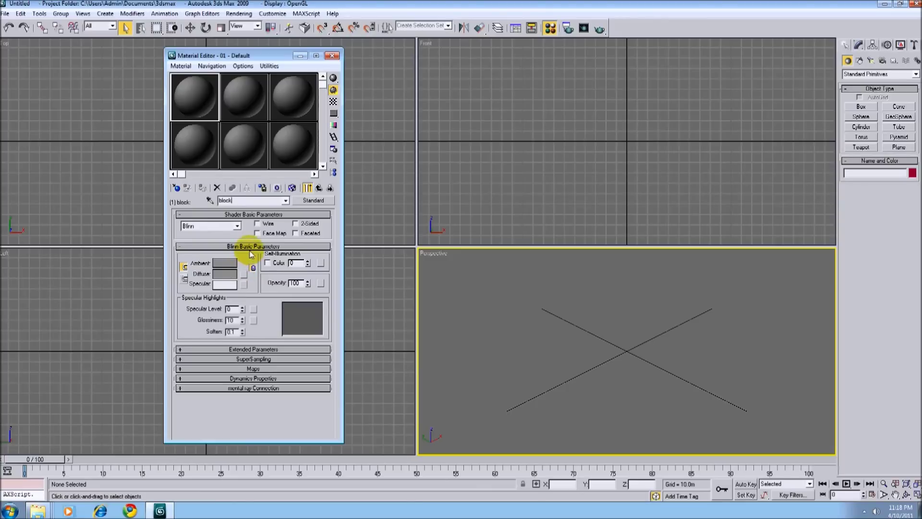
click(307, 205)
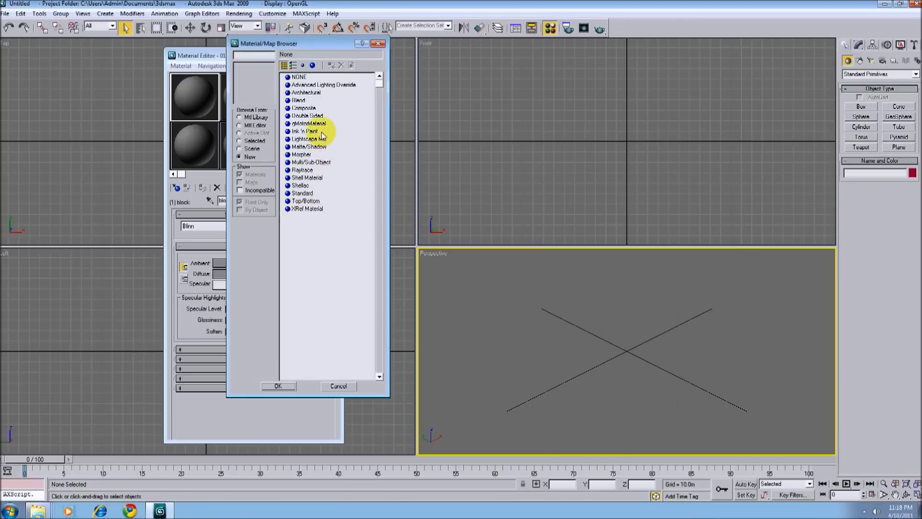
Make block a gMotor Material using the DX9 shader set and shader T1.
double_click(307, 78)
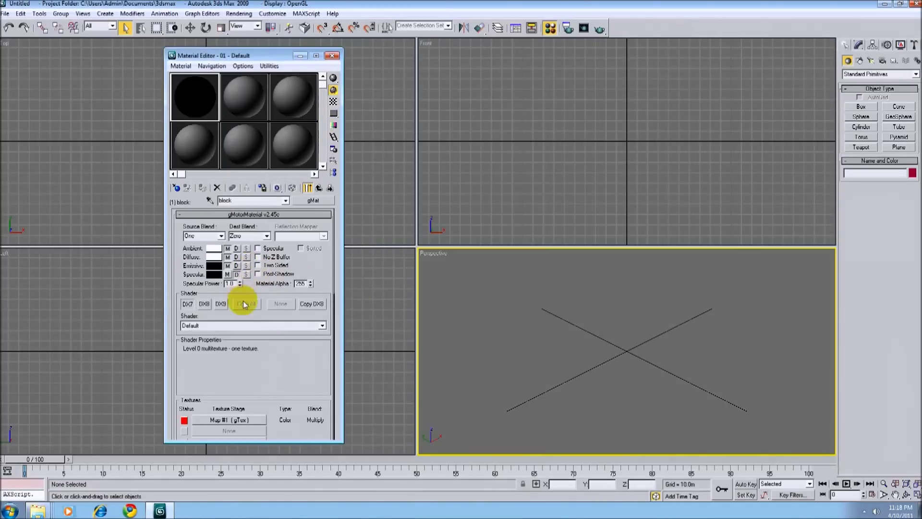
scroll(241, 331, down, 1)
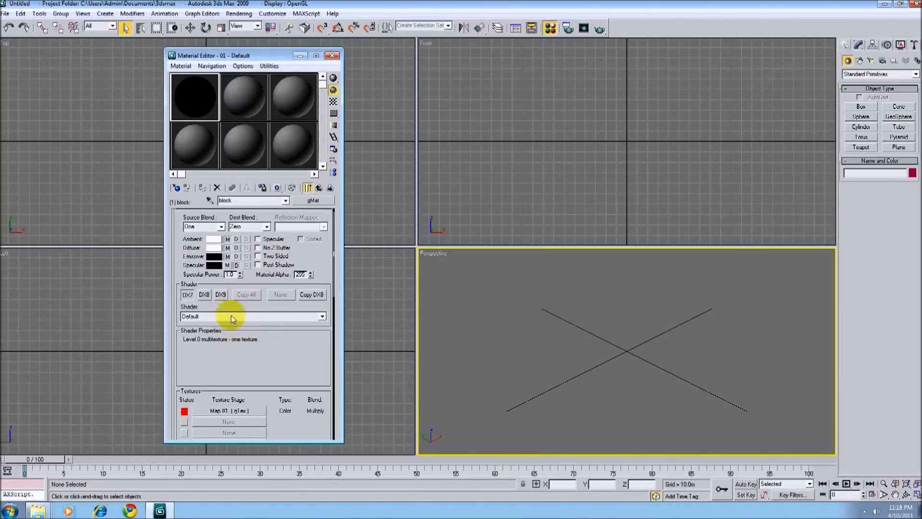
click(220, 295)
click(320, 319)
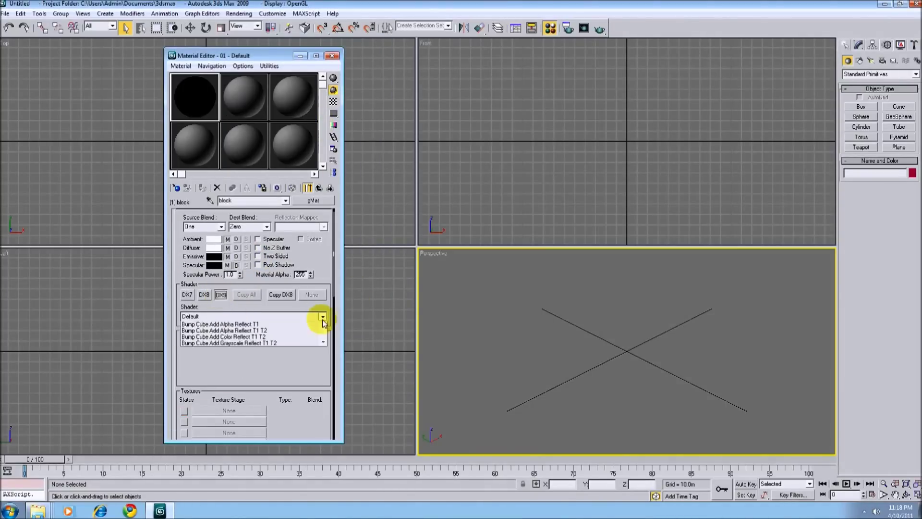
drag(323, 340, 323, 369)
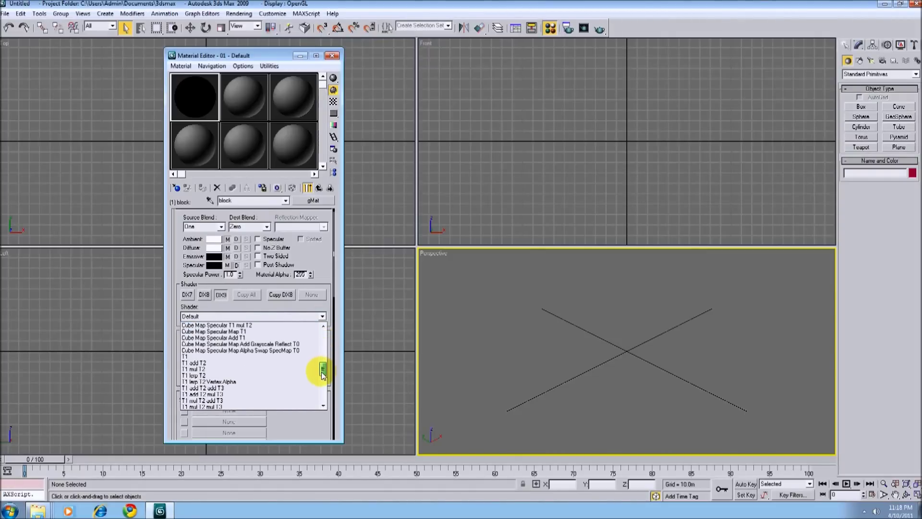
click(253, 357)
Load whiteblock.dds as block's texture bitmap, show the end result, and return to the sub-material list.
scroll(264, 337, down, 1)
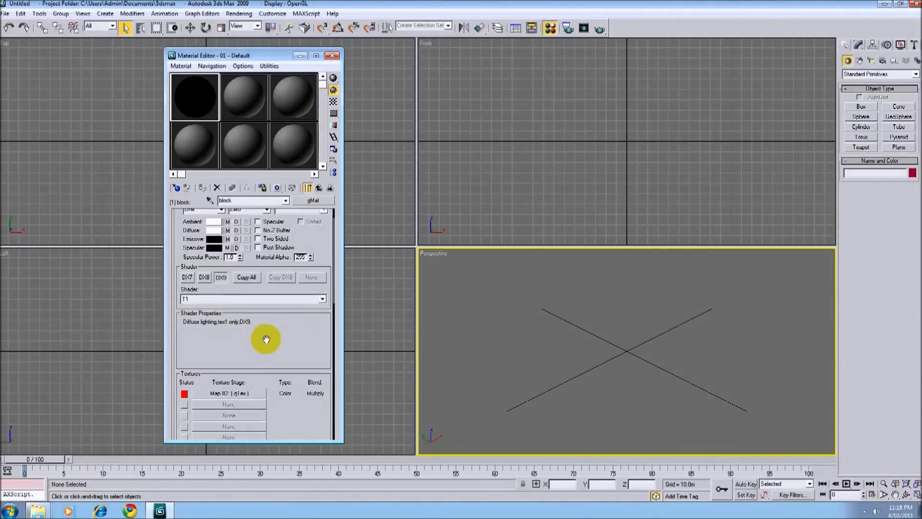
click(236, 387)
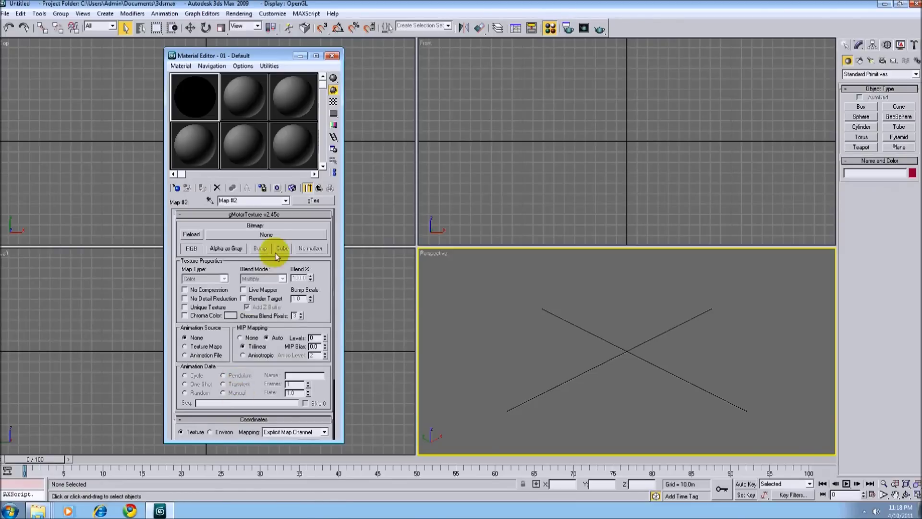
click(282, 234)
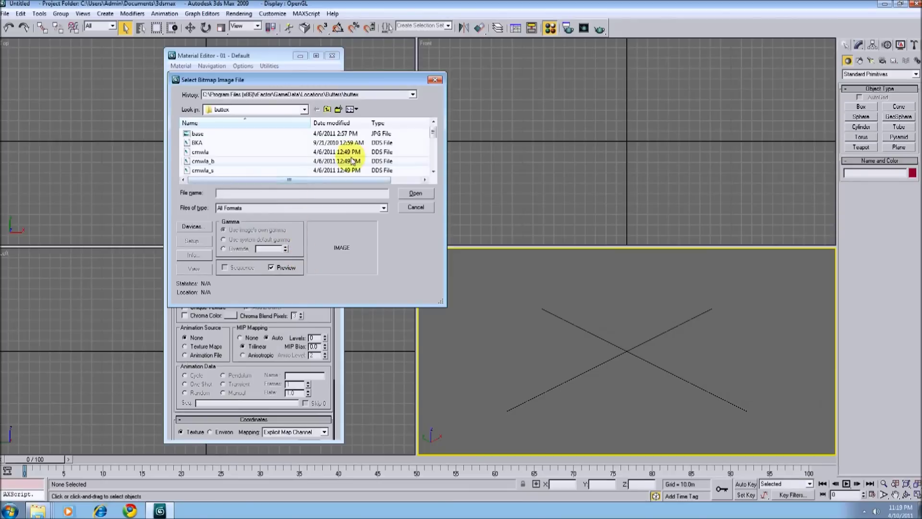
drag(431, 139, 430, 160)
click(212, 171)
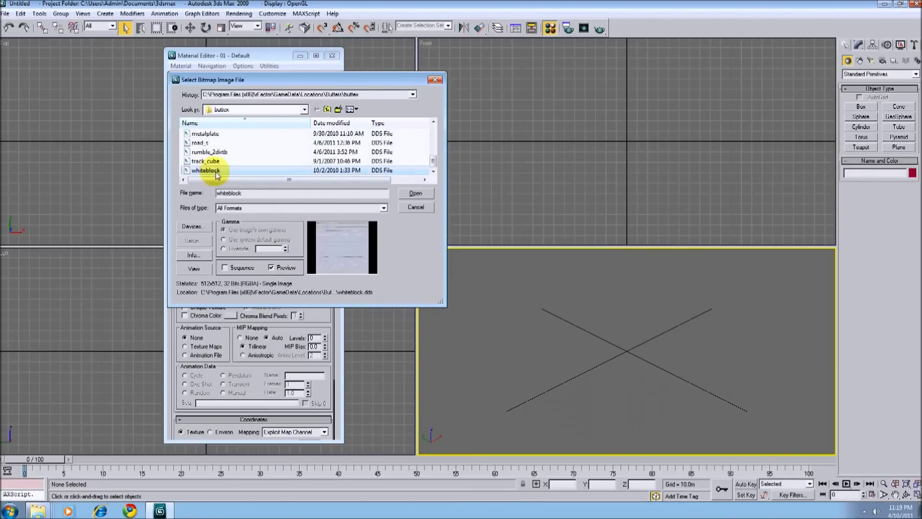
click(414, 194)
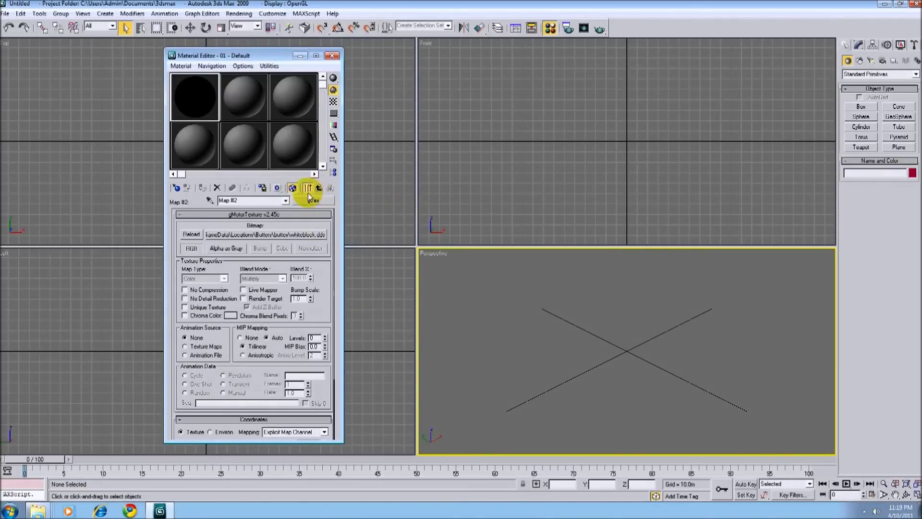
click(308, 189)
click(320, 189)
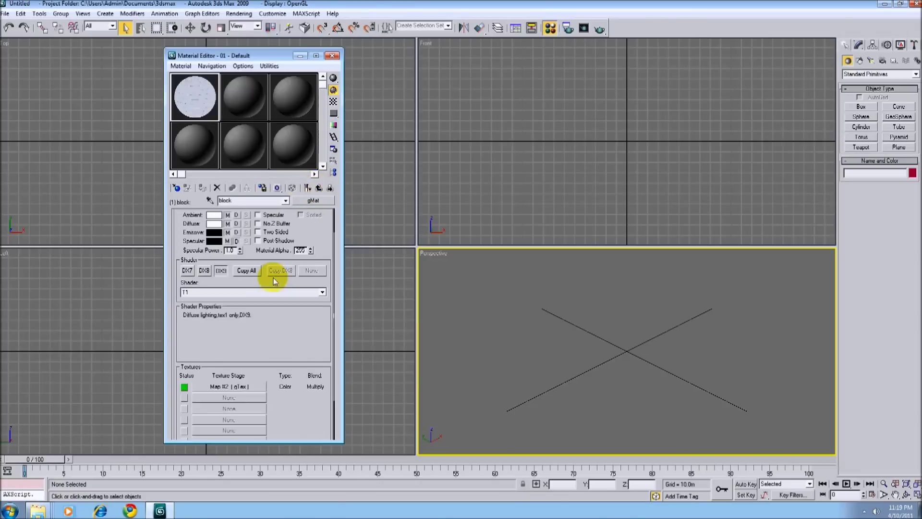
click(318, 189)
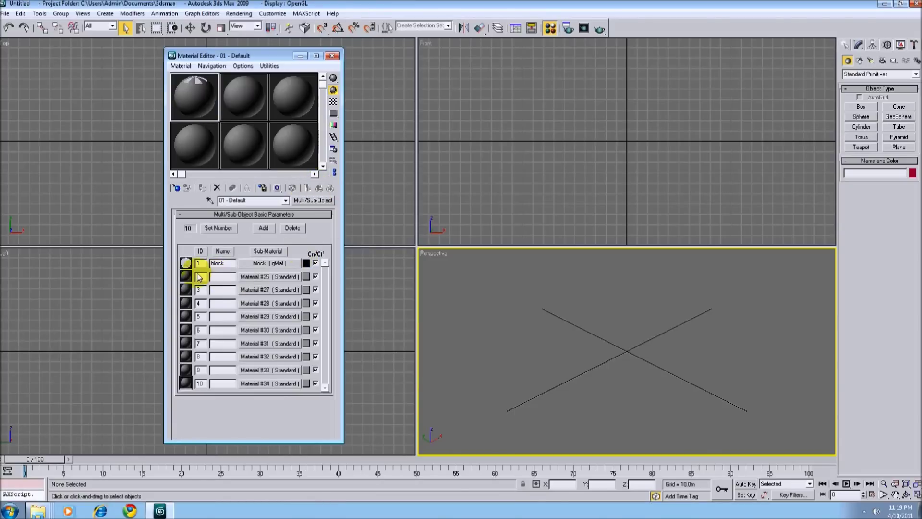
Rename the second sub-material 'roof' and make it a gMotor Material with shader T1.
click(296, 278)
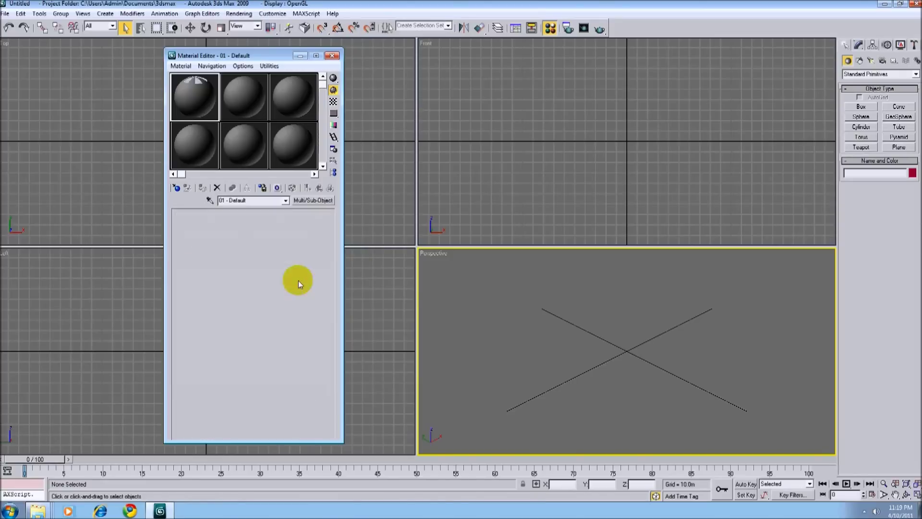
text(roof)
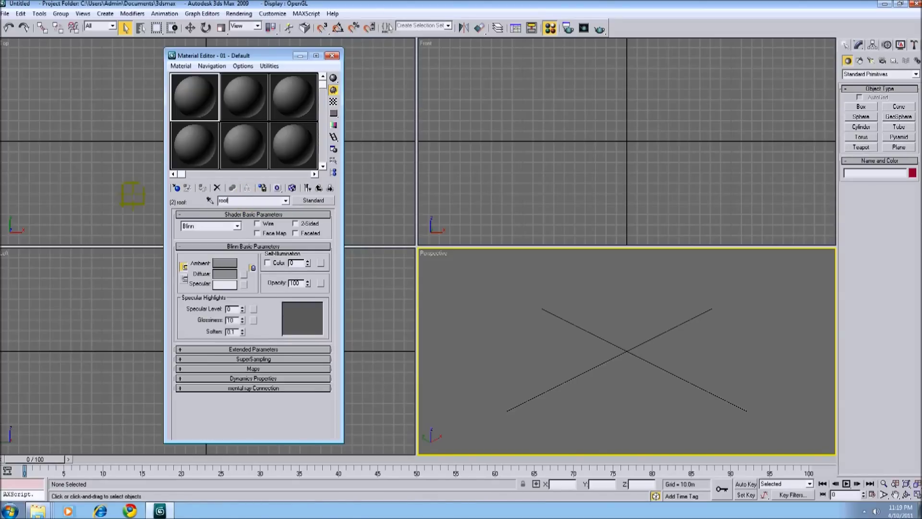
click(312, 200)
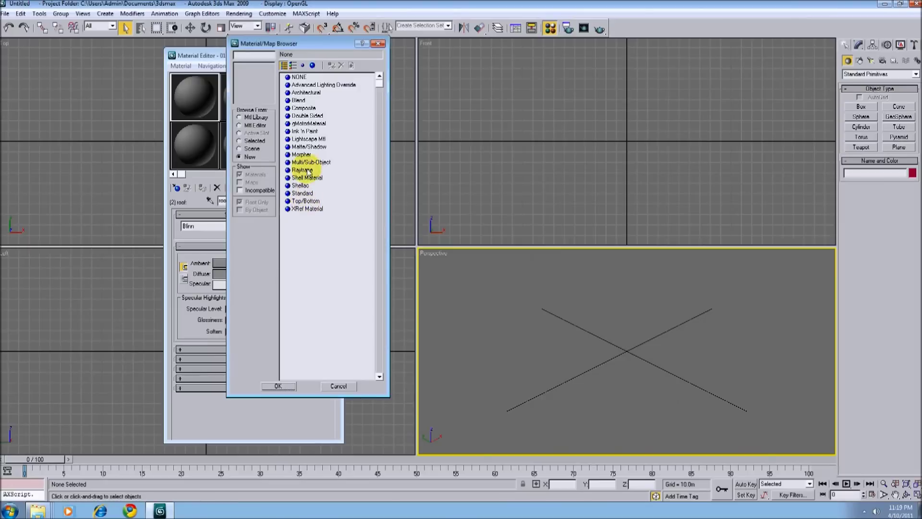
double_click(309, 123)
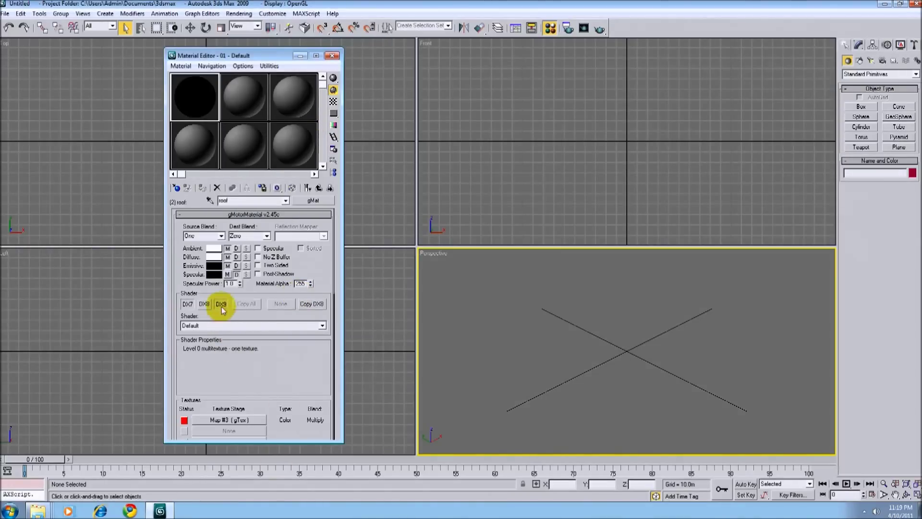
scroll(307, 358, down, 2)
scroll(307, 359, down, 1)
click(321, 299)
drag(321, 322, 322, 356)
click(291, 351)
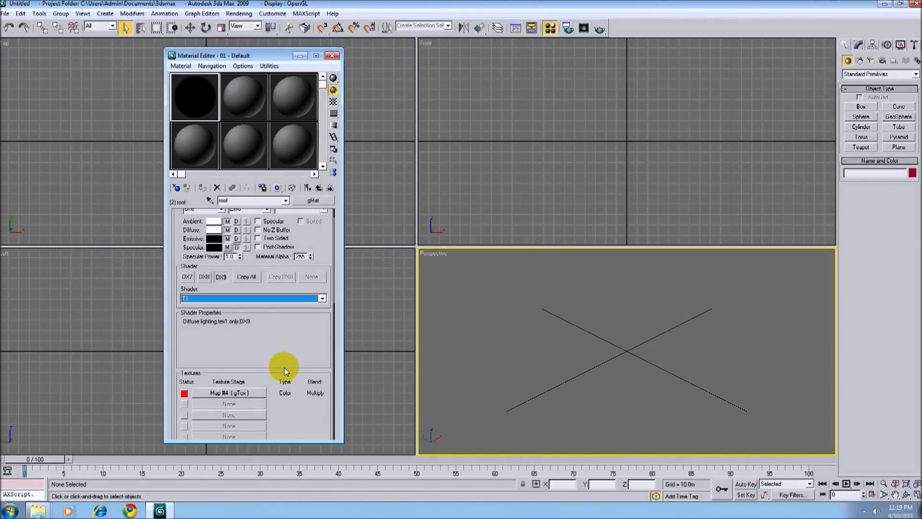
Load metalplate.dds as roof's texture bitmap and return to the sub-material list.
click(260, 335)
click(269, 240)
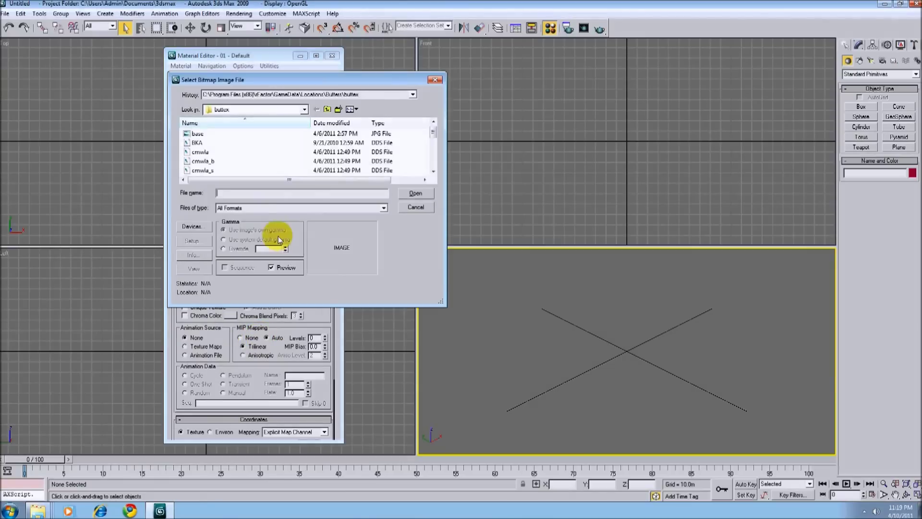
drag(429, 134, 432, 155)
click(205, 152)
click(416, 193)
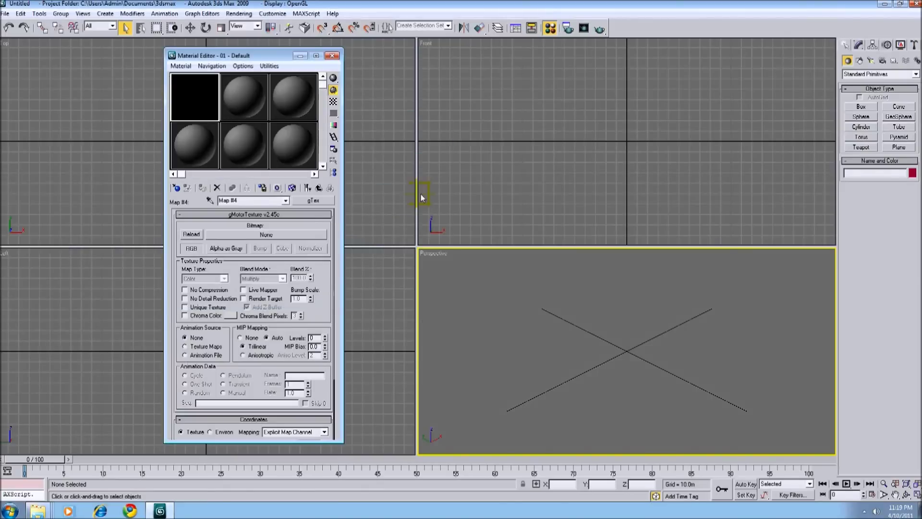
click(316, 189)
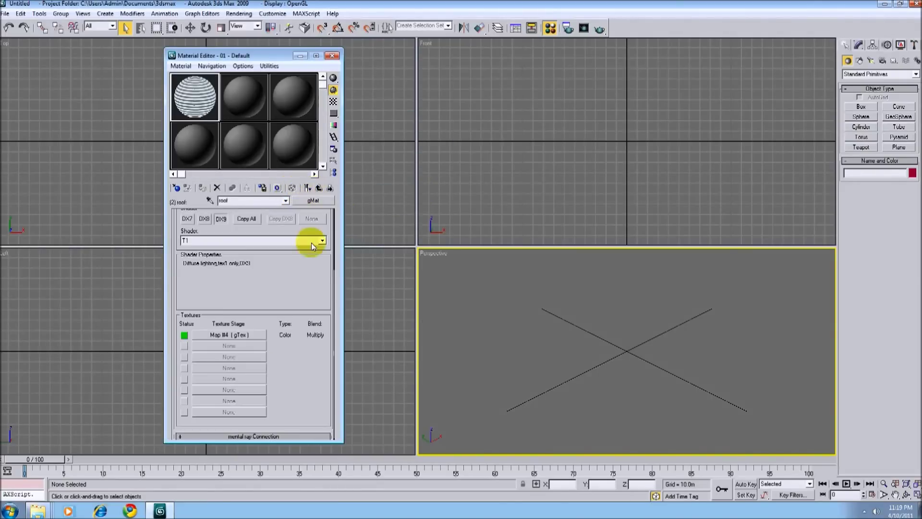
click(320, 188)
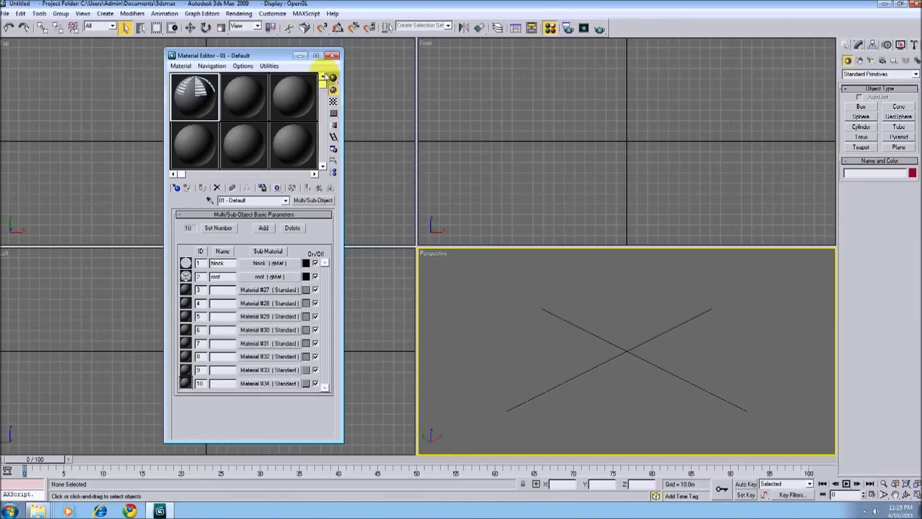
click(851, 110)
Create a box and set its length, width and height to 5 m.
drag(234, 57, 361, 71)
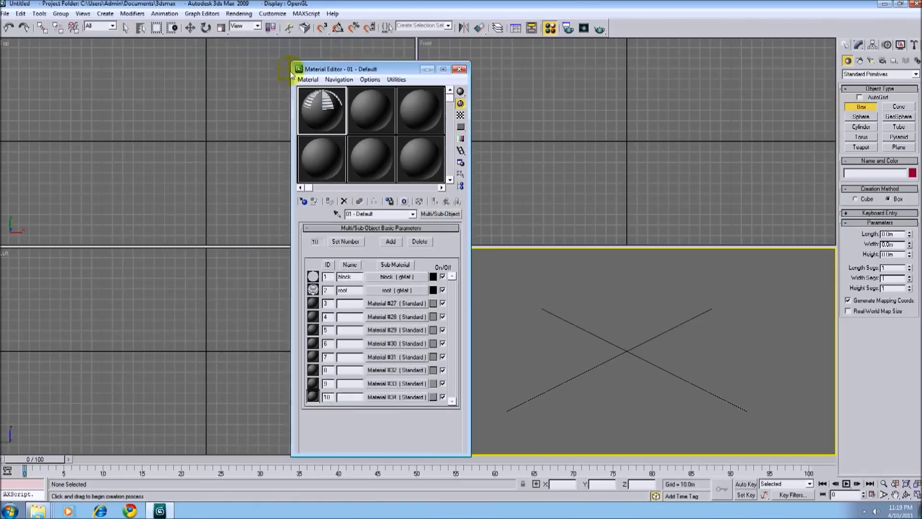
drag(191, 131, 218, 155)
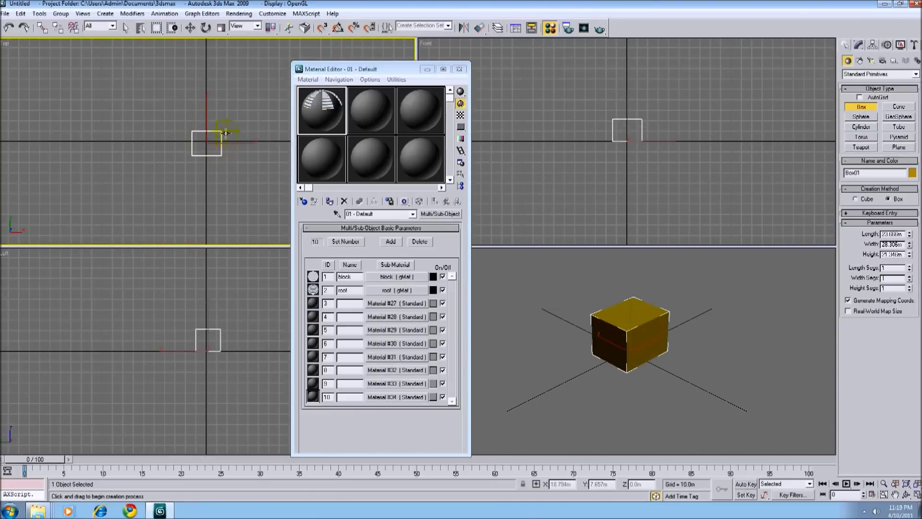
click(222, 129)
click(859, 44)
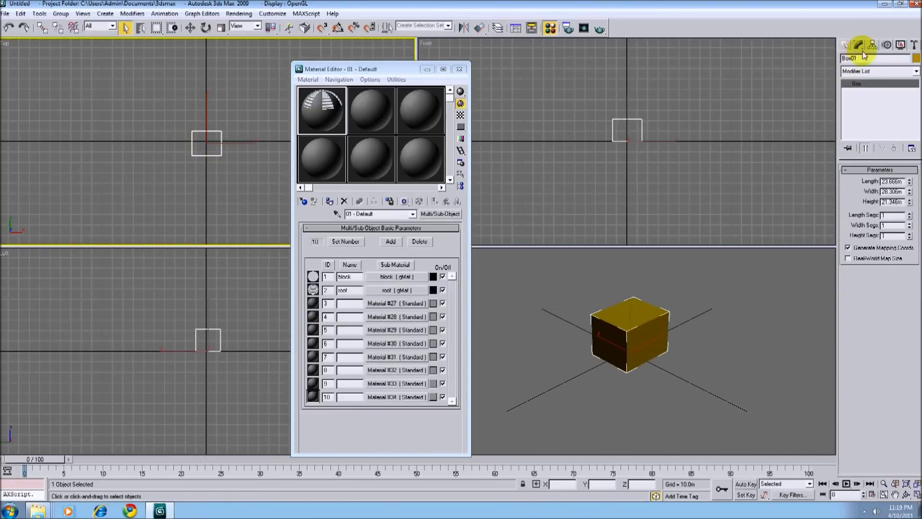
double_click(892, 181)
text(5)
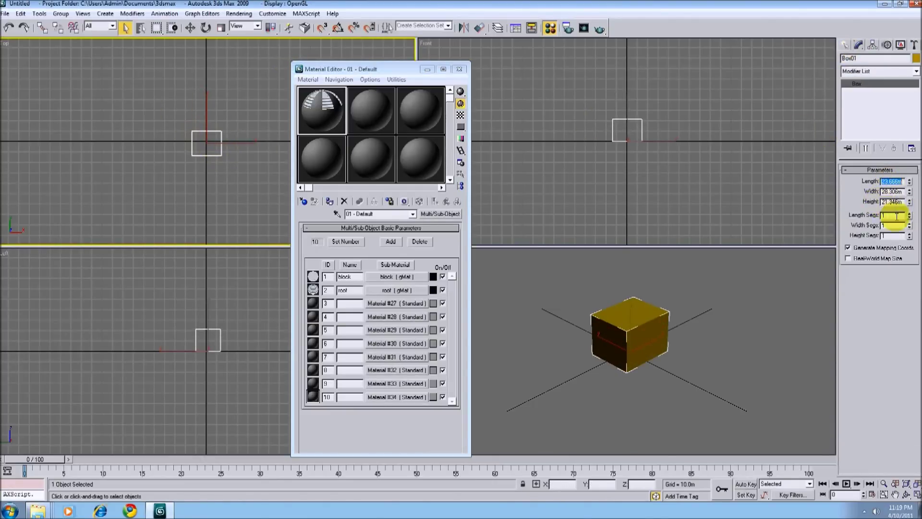
double_click(896, 192)
text(5.0m)
key(Tab)
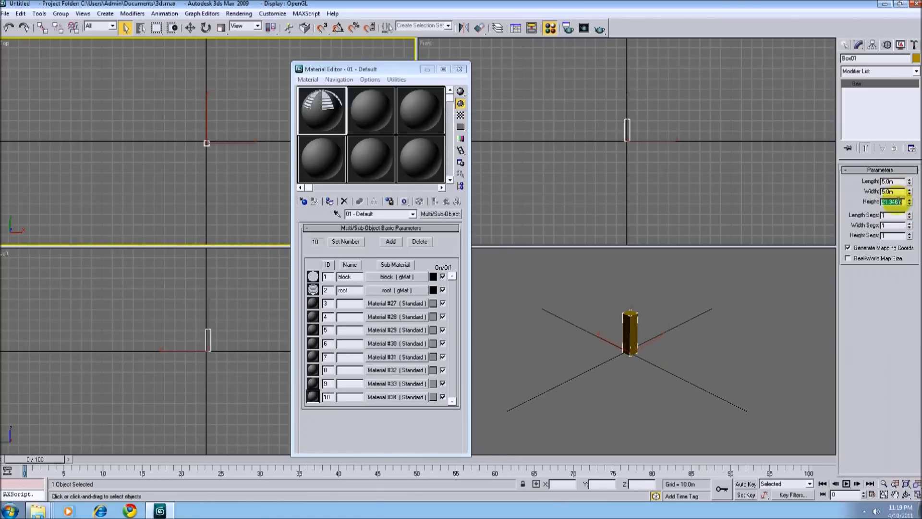
text(5)
key(Return)
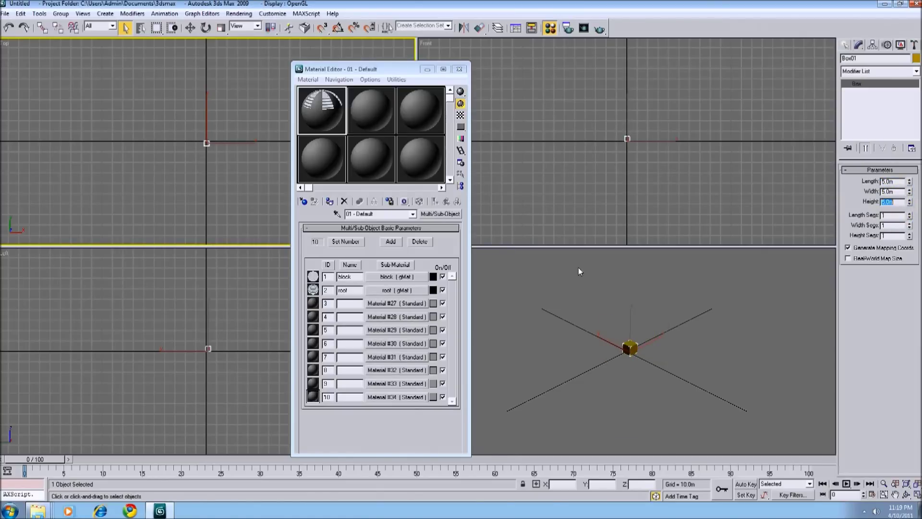
Close the Material Editor, zoom to fit the box, and convert it to an Editable Poly.
click(460, 69)
middle_drag(608, 344, 595, 333)
key(z)
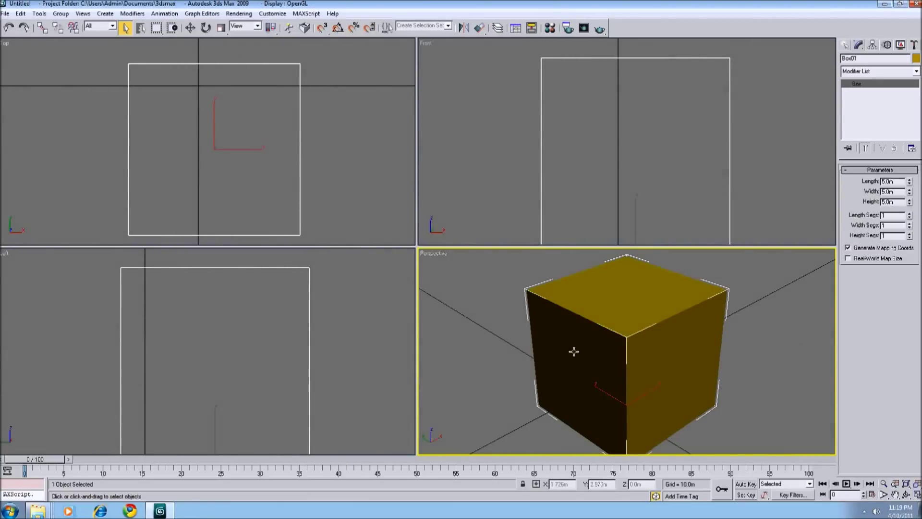
scroll(578, 330, down, 2)
right_click(614, 332)
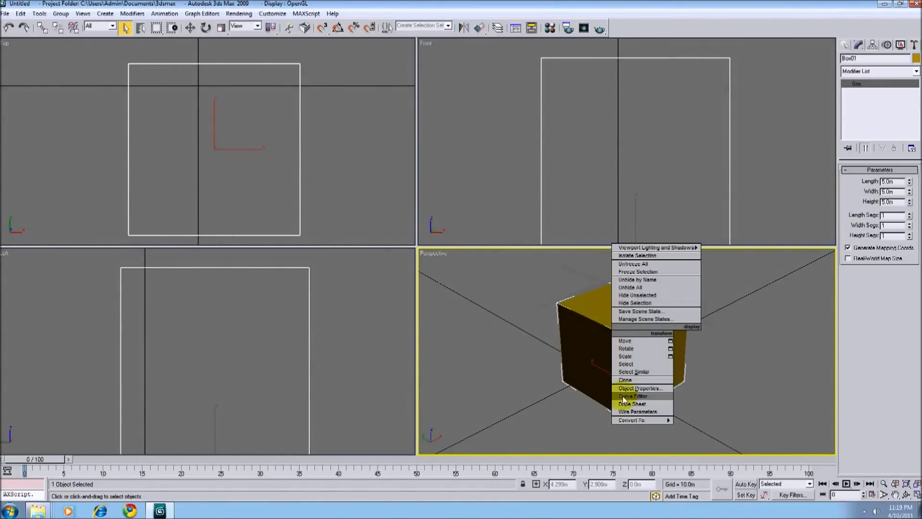
mouse_move(643, 420)
click(706, 428)
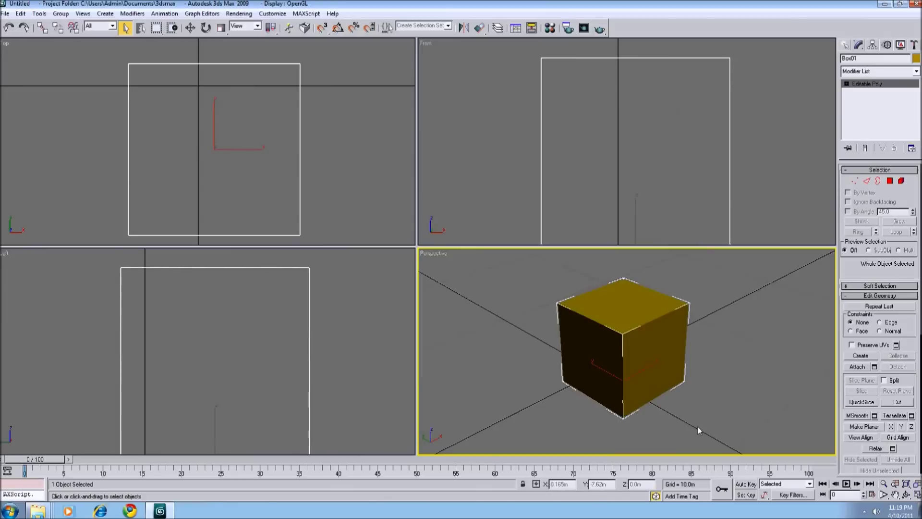
In Polygon mode, orbit around the cube to inspect its underside, top and sides.
click(891, 182)
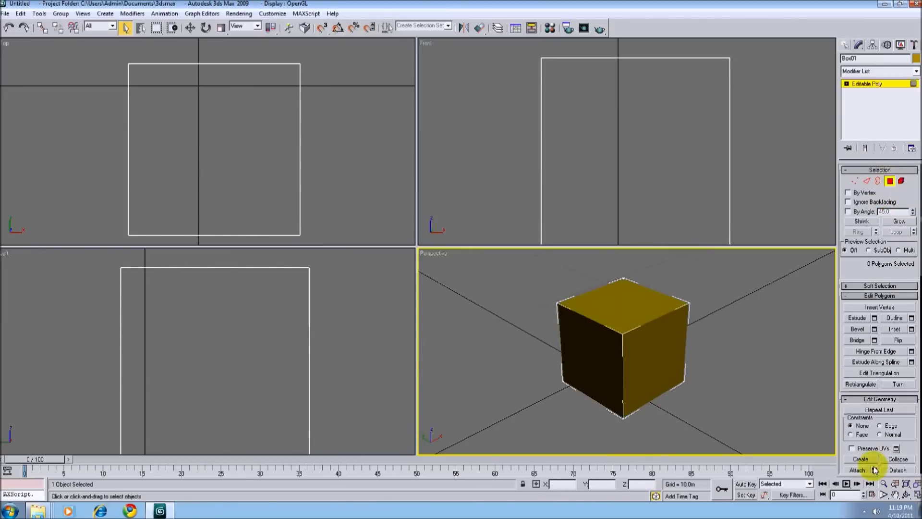
click(907, 495)
drag(620, 413, 638, 385)
right_click(638, 385)
click(634, 381)
key(ctrl+d)
key(ctrl+r)
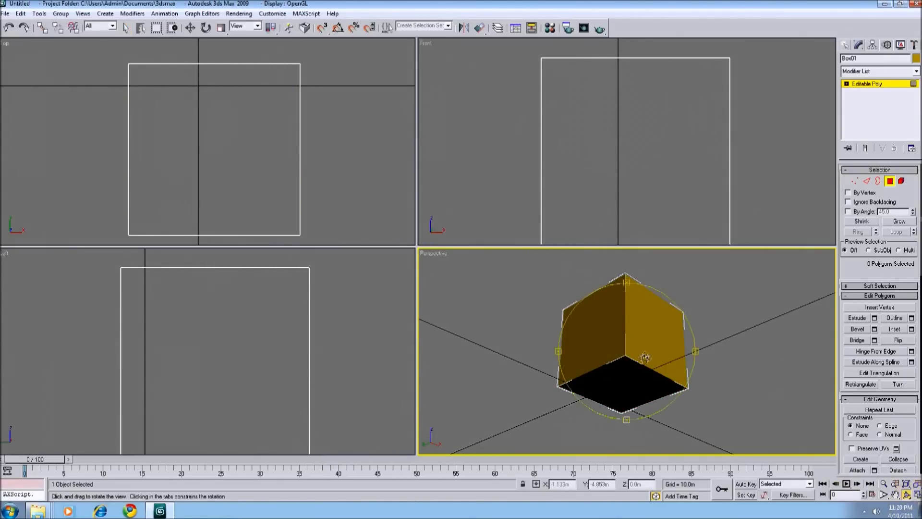
drag(617, 407, 646, 354)
click(763, 184)
Box-select the cube's four side faces in the front view and bring up the Material Editor.
key(Escape)
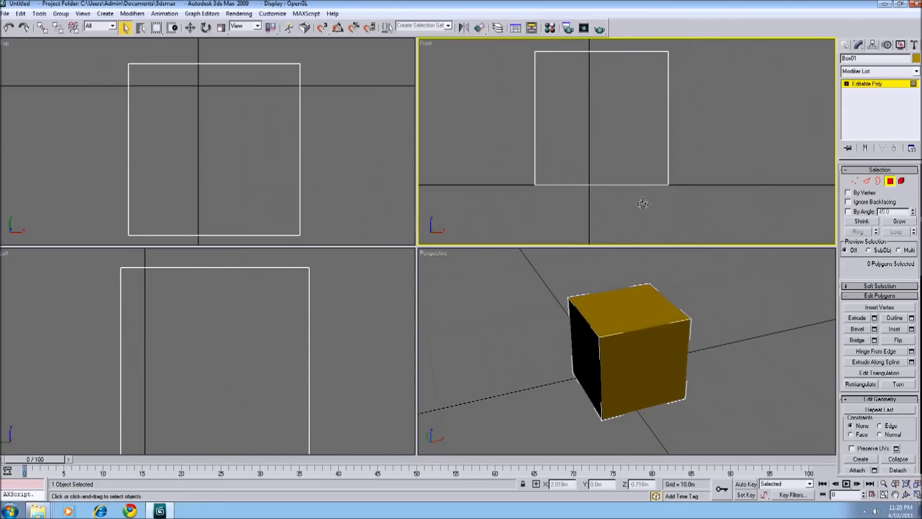
drag(502, 116, 749, 190)
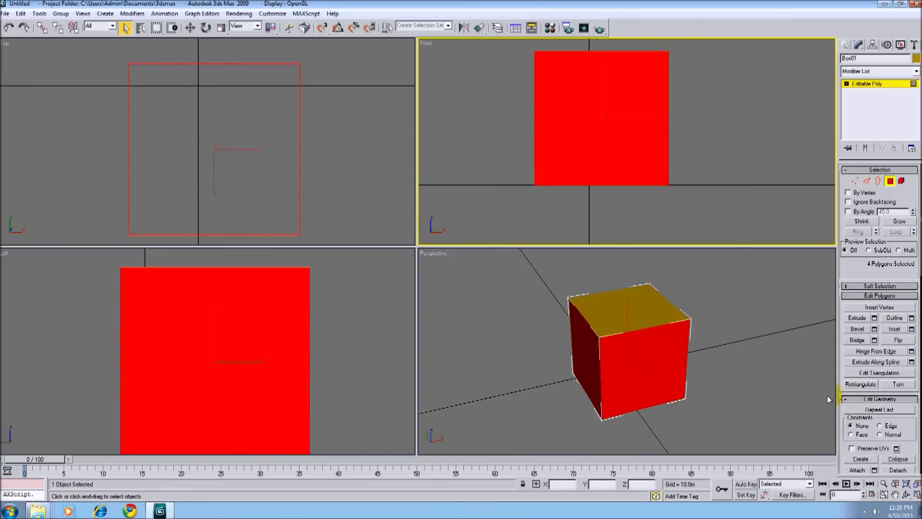
key(m)
drag(846, 389, 821, 117)
scroll(865, 329, down, 2)
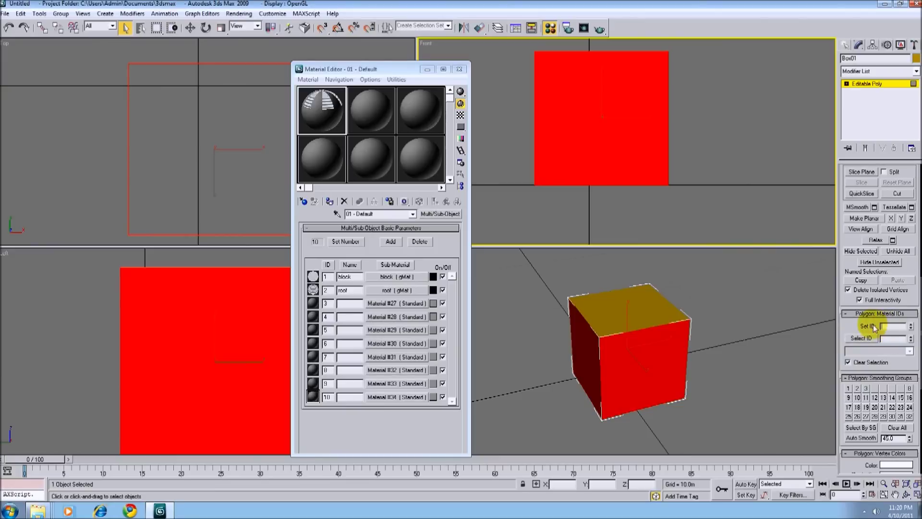
click(539, 382)
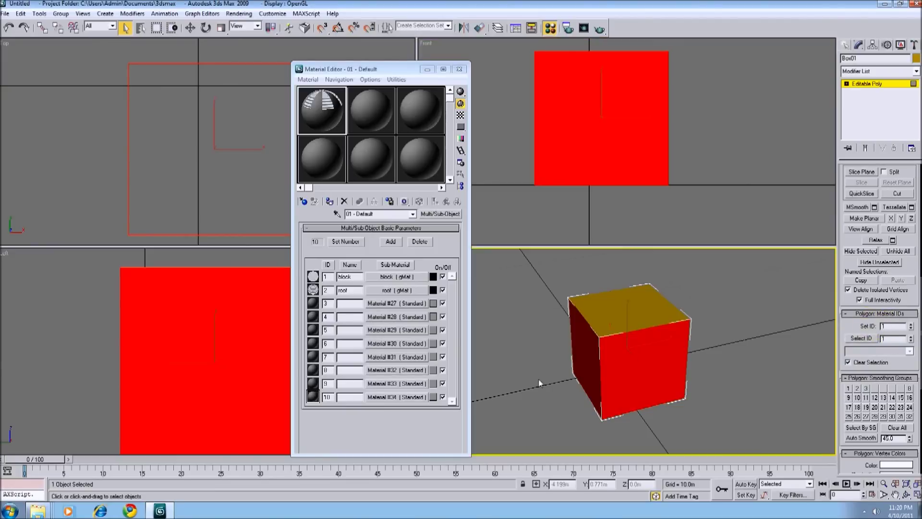
Drag the block material onto the cube and orbit to check the brick texture.
click(396, 276)
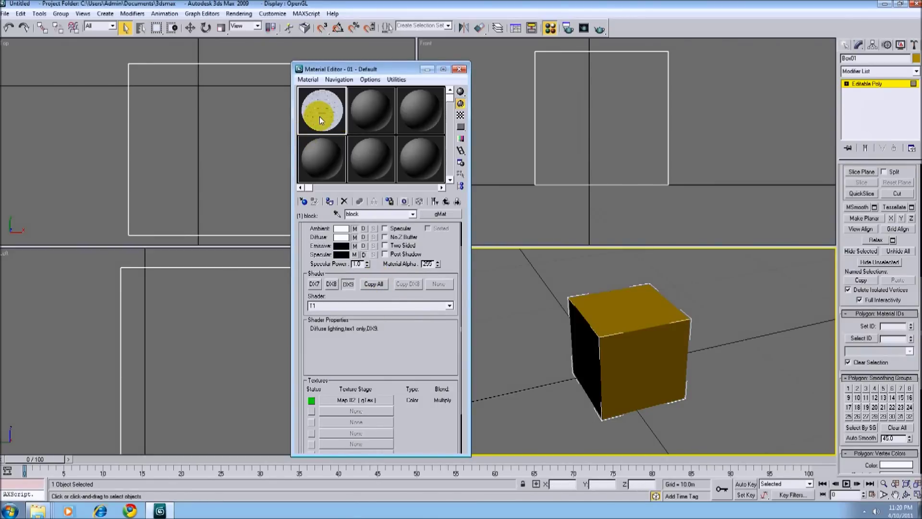
drag(319, 116, 633, 364)
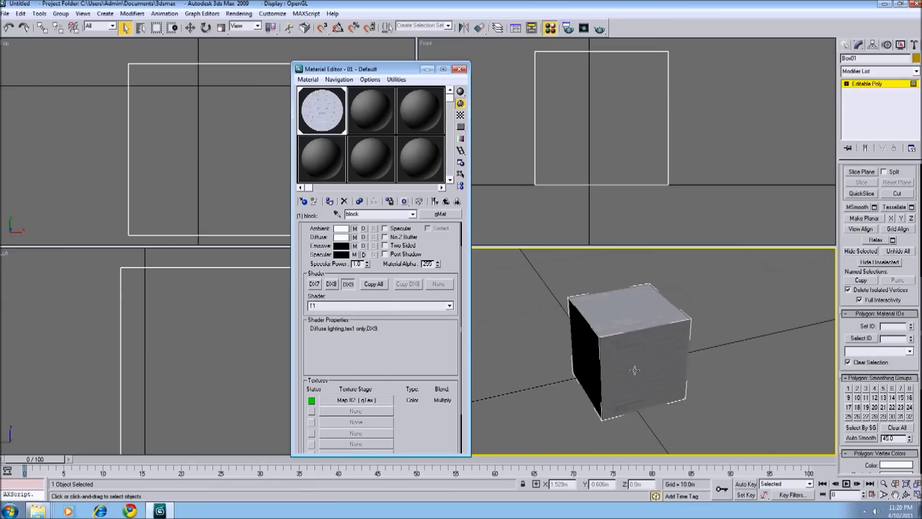
click(907, 495)
drag(649, 371, 594, 373)
right_click(601, 378)
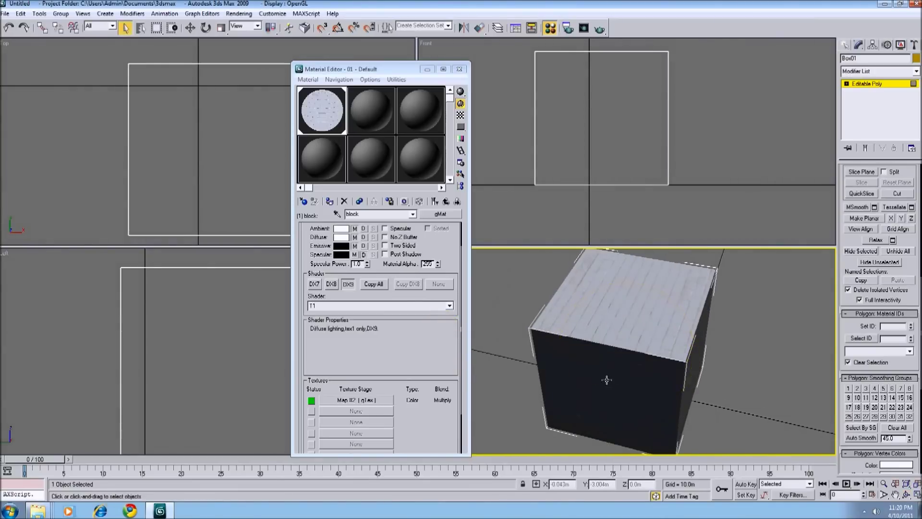
click(607, 330)
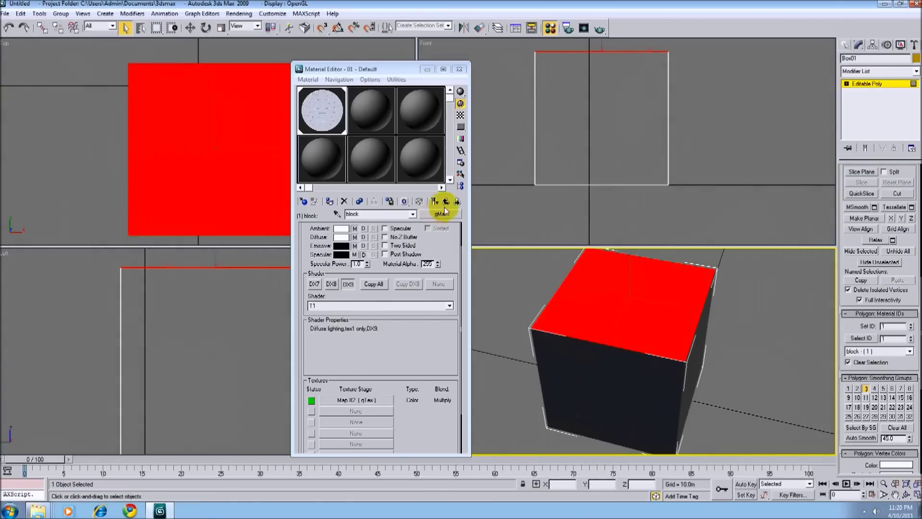
Set the cube's top face to material ID 2 so it shows the roof texture.
click(445, 202)
middle_drag(697, 419, 710, 338)
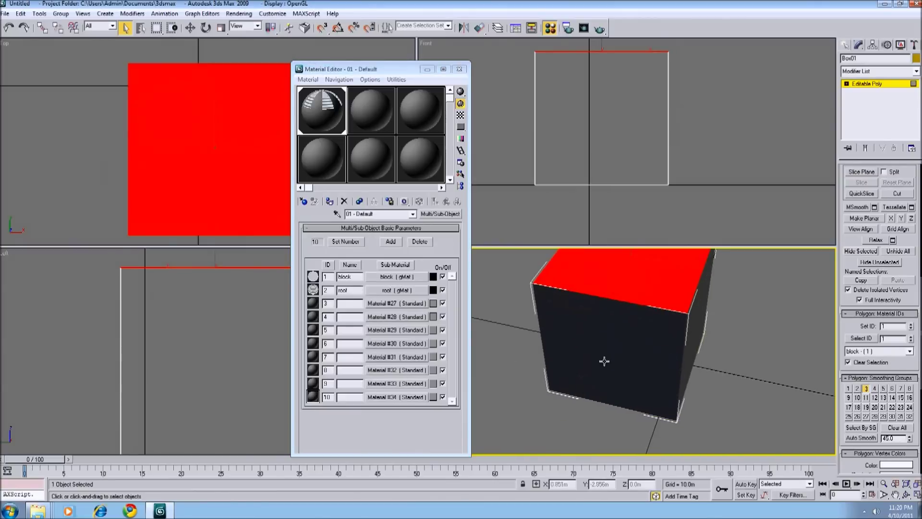
alt+middle_drag(731, 323, 723, 352)
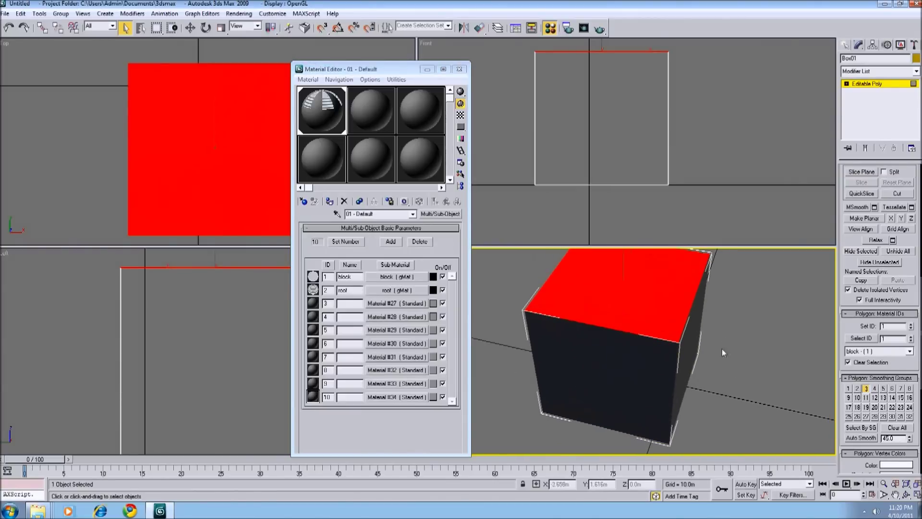
double_click(892, 326)
text(2)
key(Return)
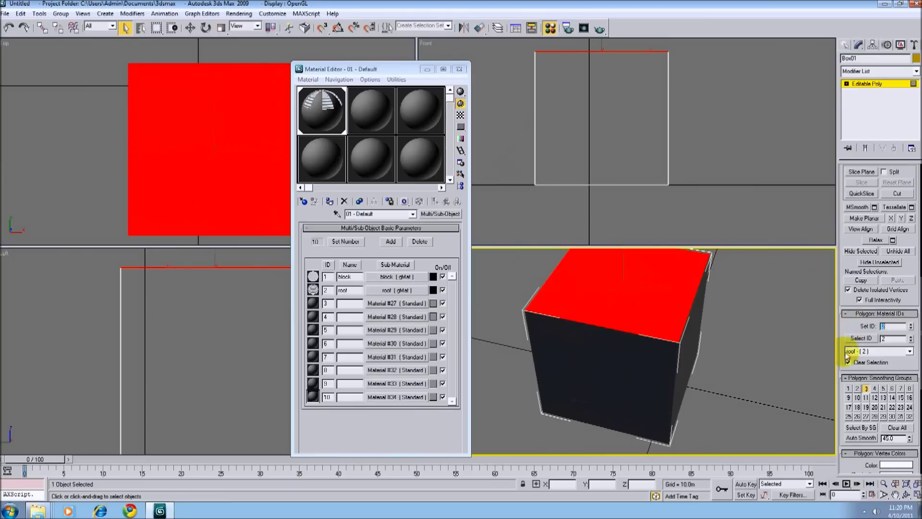
click(668, 328)
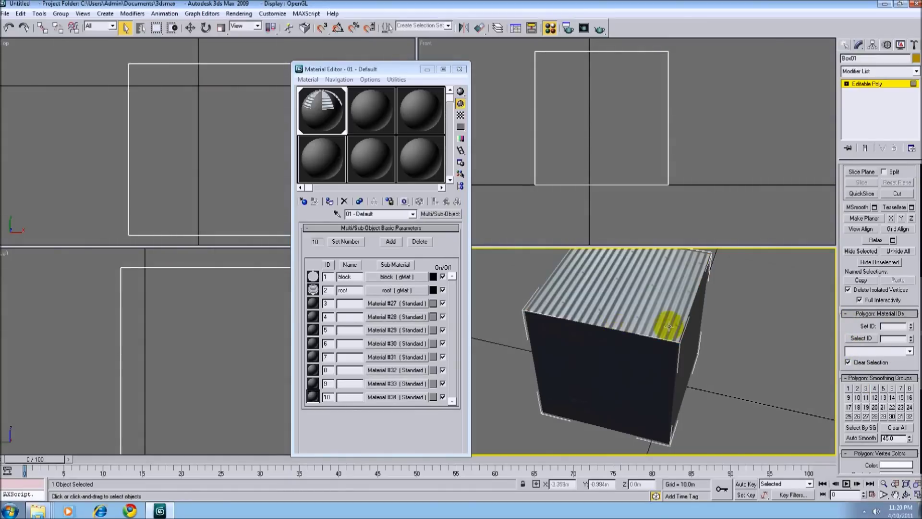
click(669, 328)
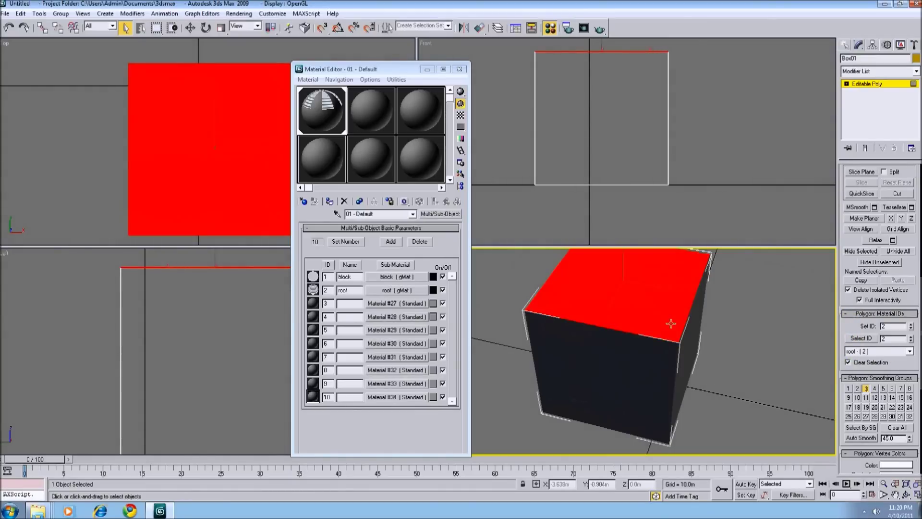
click(133, 14)
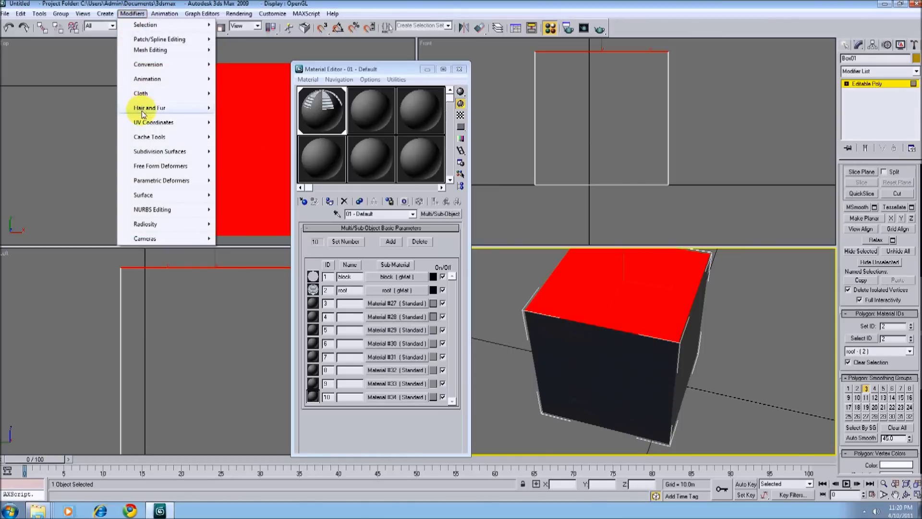
Add a UVW XForm modifier with V Tile 2 and collapse it into the editable poly.
mouse_move(146, 121)
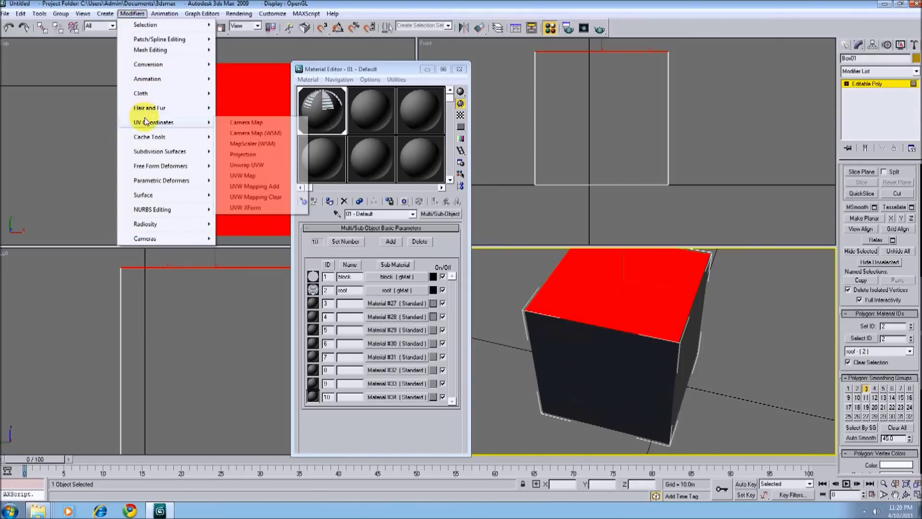
click(245, 207)
double_click(878, 199)
text(2)
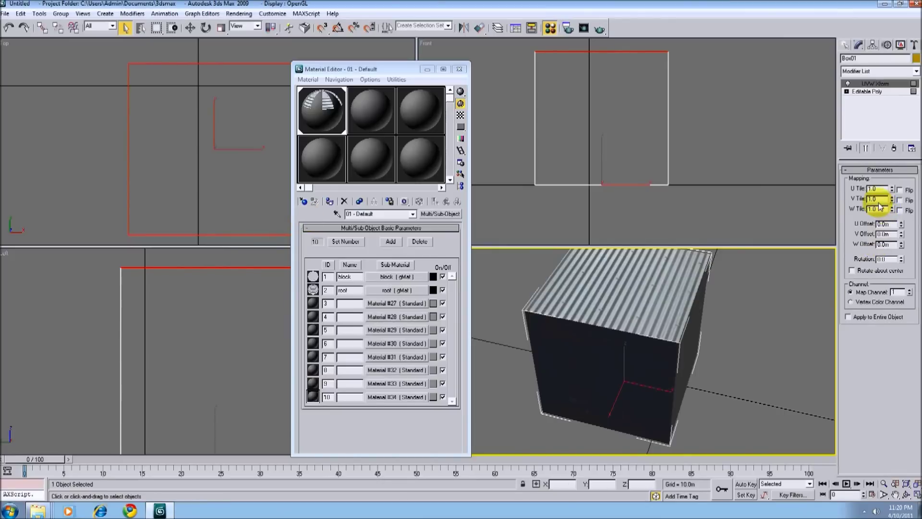
key(Return)
click(900, 86)
right_click(900, 87)
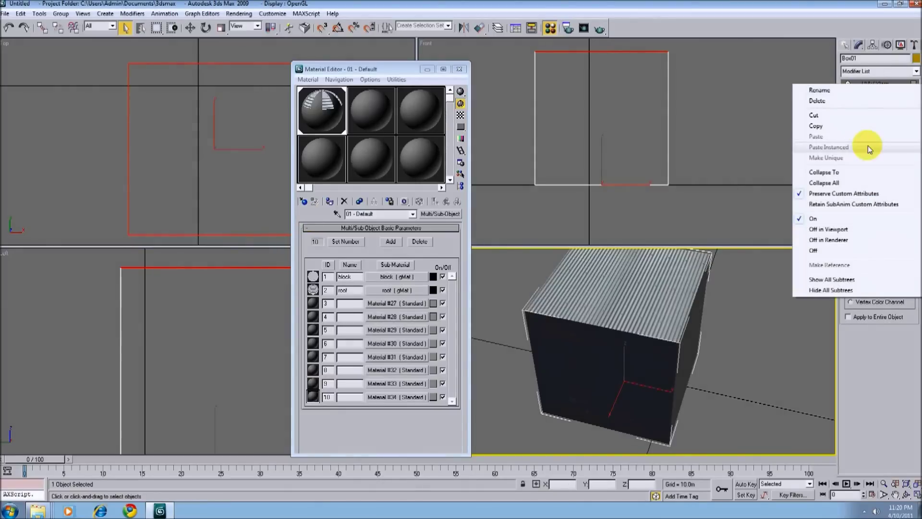
click(853, 173)
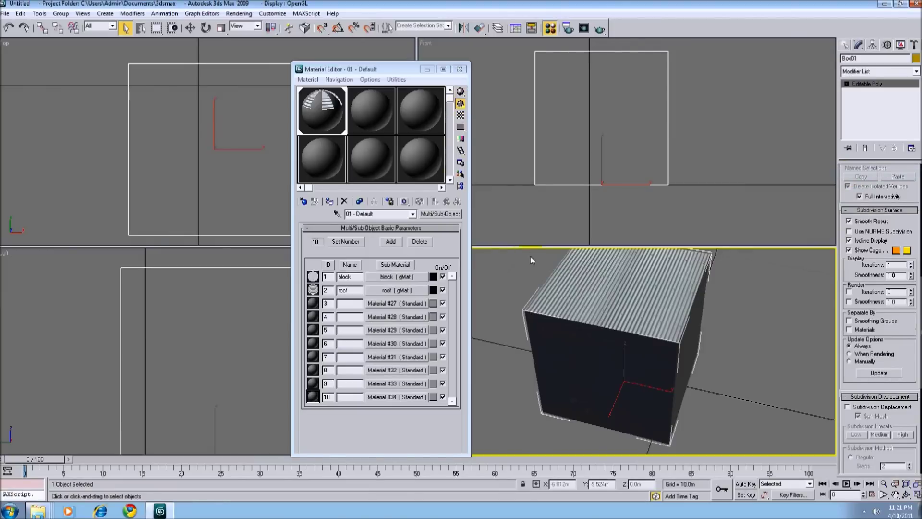
Close the Material Editor and orbit around the cube to check the tiled roof.
click(907, 496)
drag(624, 366, 682, 317)
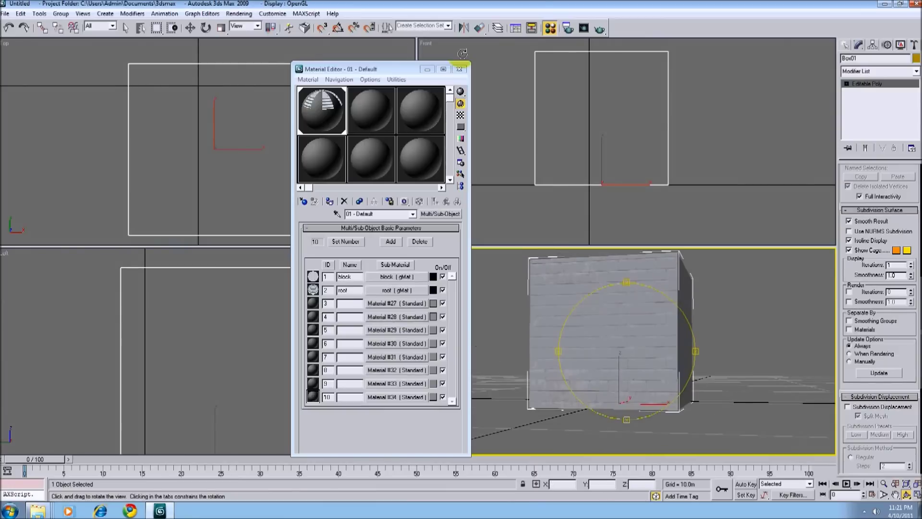
click(459, 69)
drag(606, 325, 613, 354)
right_click(614, 354)
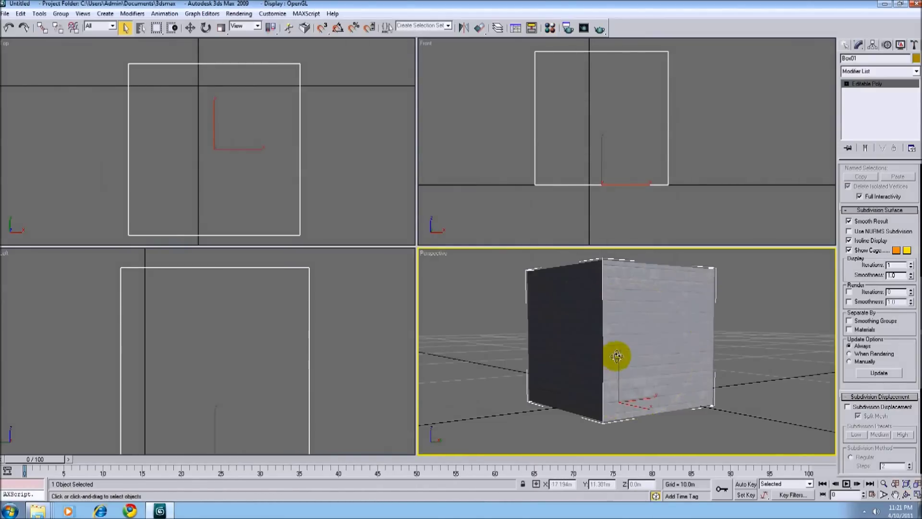
click(915, 45)
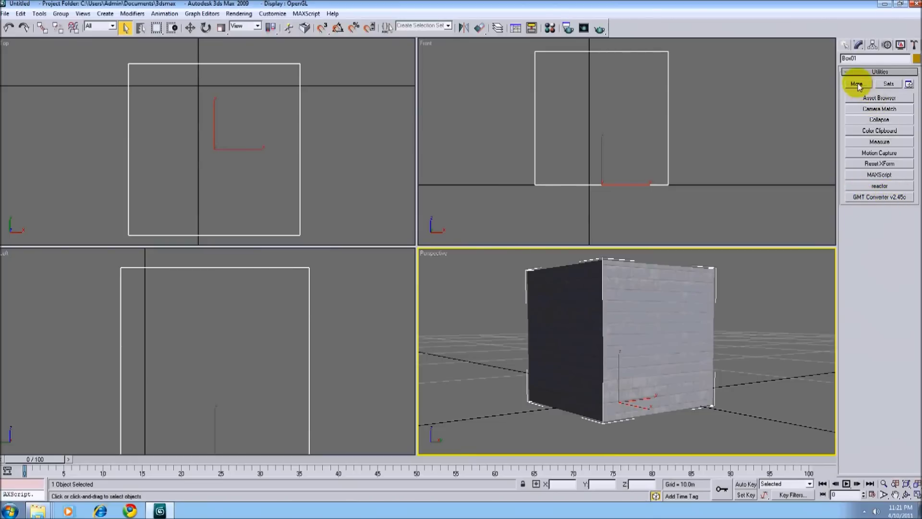
Launch the GMT Converter v2.45c utility and scroll through its Main Control, GMT Output and Instance rollouts.
click(872, 199)
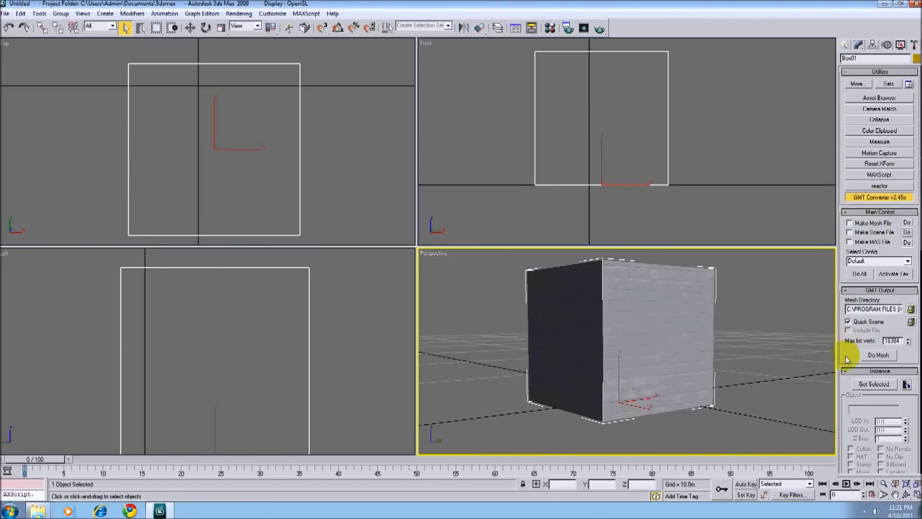
drag(850, 359, 853, 164)
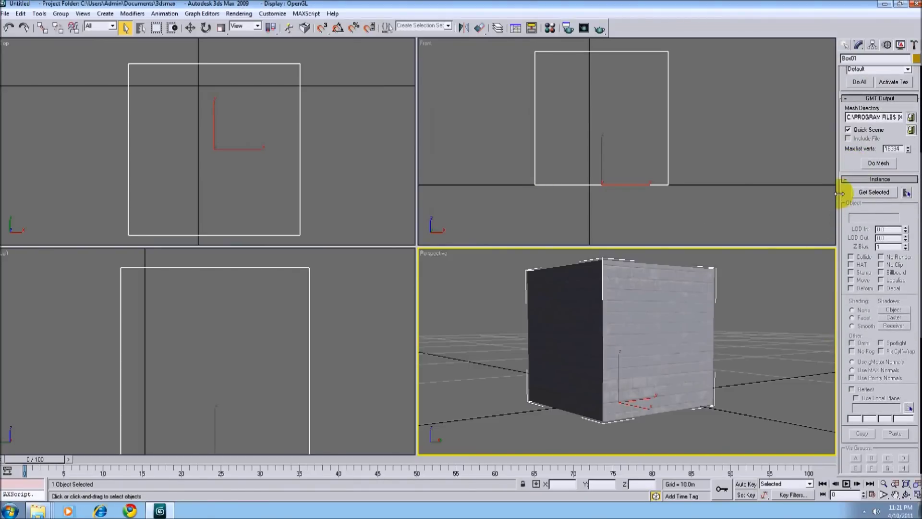
Give Box01's instance LOD Out 500, HAT off, Omni on, pointy normals and vis group 32.
click(867, 194)
scroll(847, 216, down, 3)
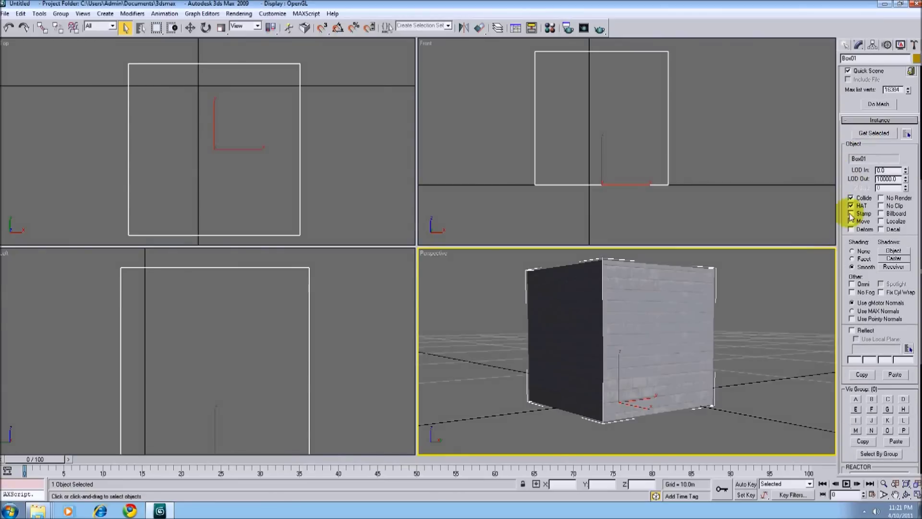
double_click(889, 178)
text(500)
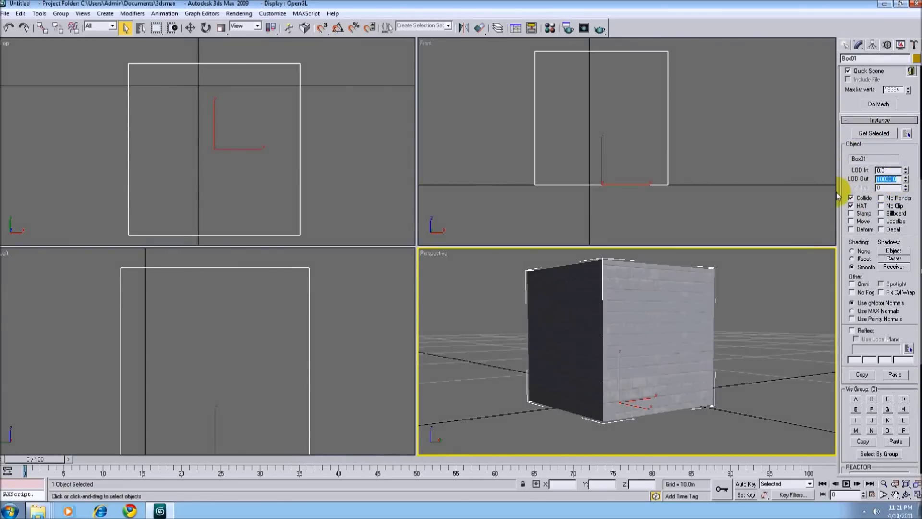
click(863, 206)
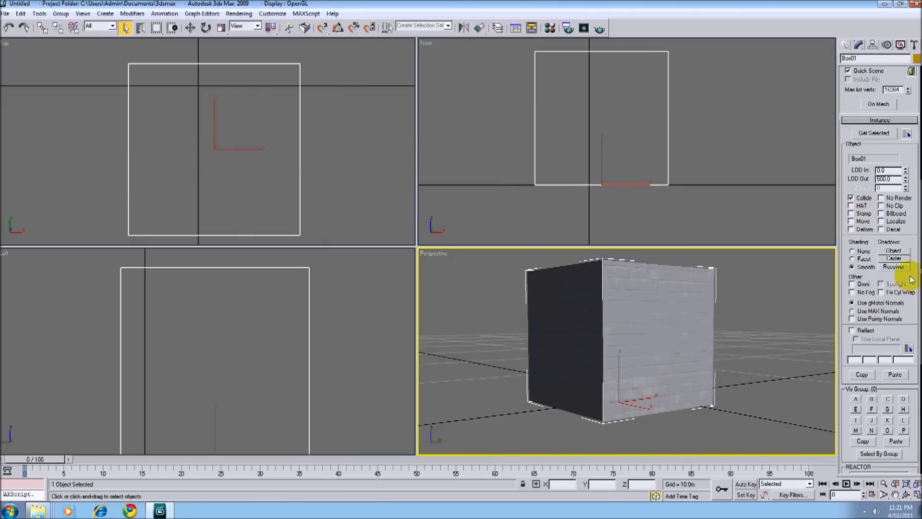
click(852, 284)
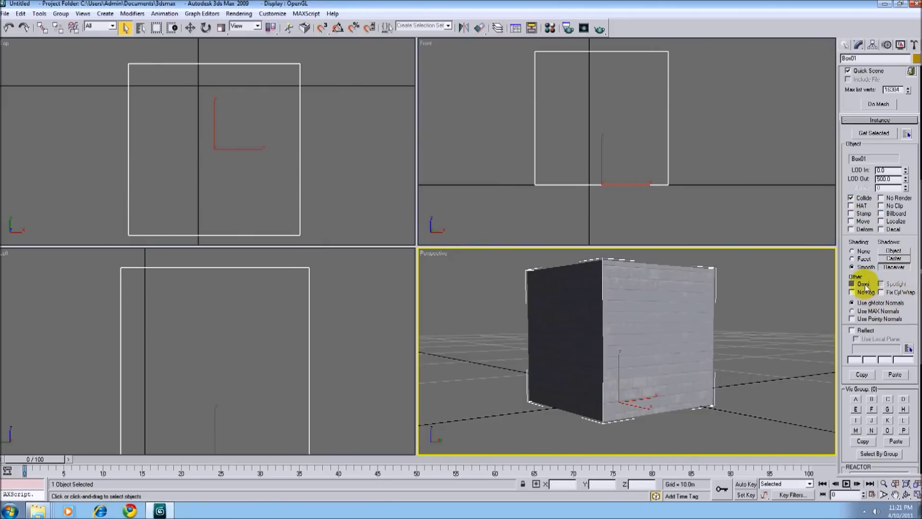
click(868, 319)
scroll(848, 313, down, 5)
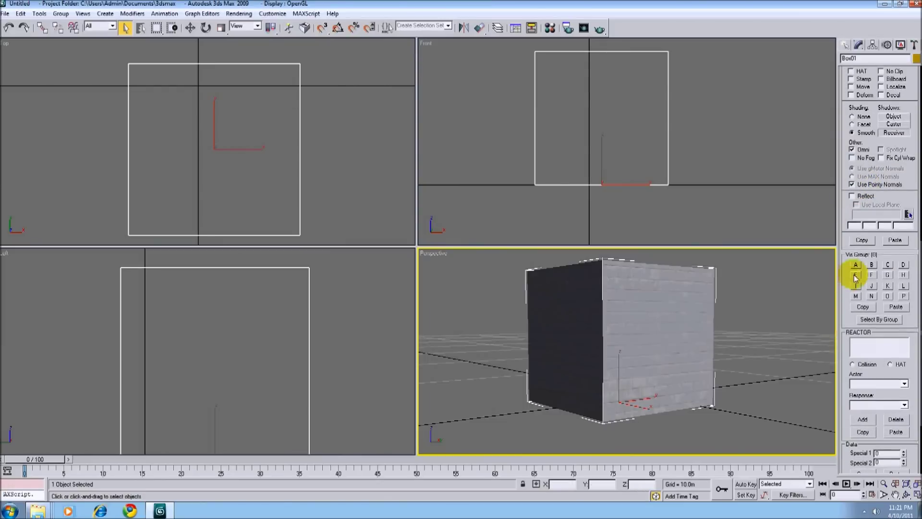
click(872, 275)
drag(847, 178, 856, 354)
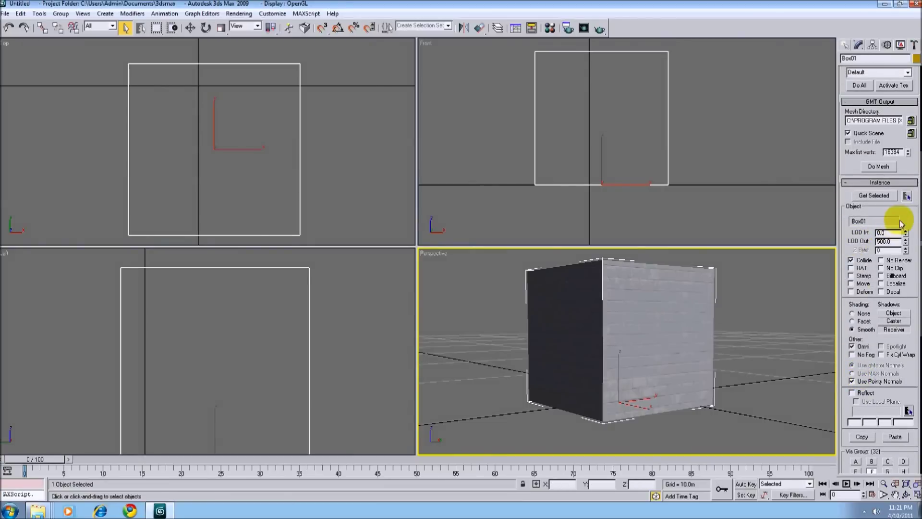
scroll(879, 144, up, 3)
Rename the object to building1 in the GMT Converter.
double_click(860, 58)
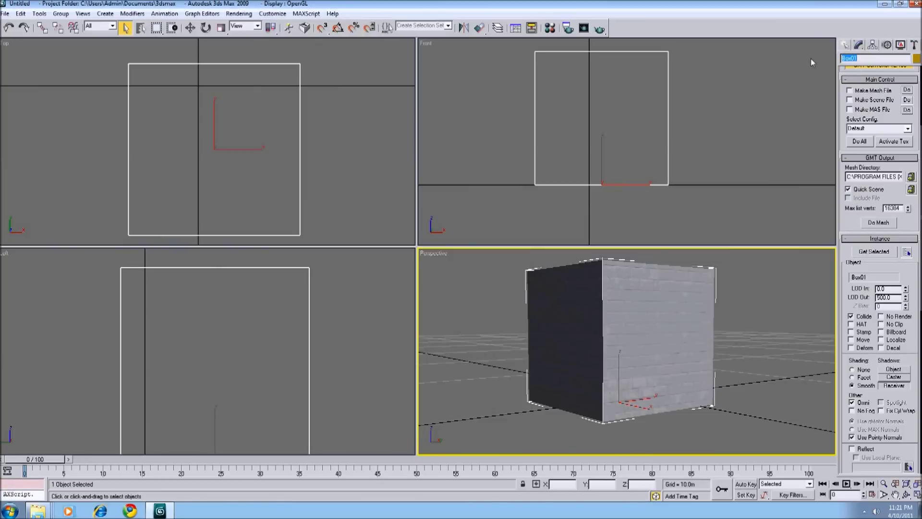
text(building1)
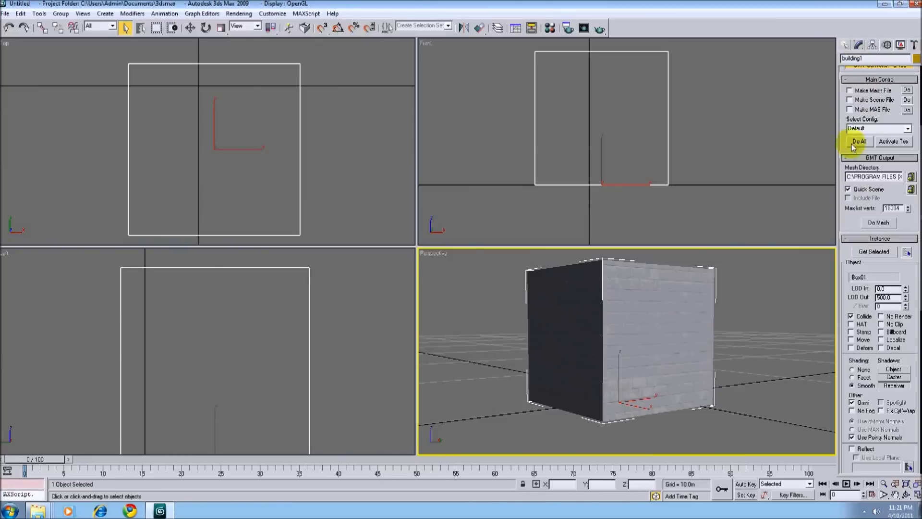
drag(849, 216, 852, 224)
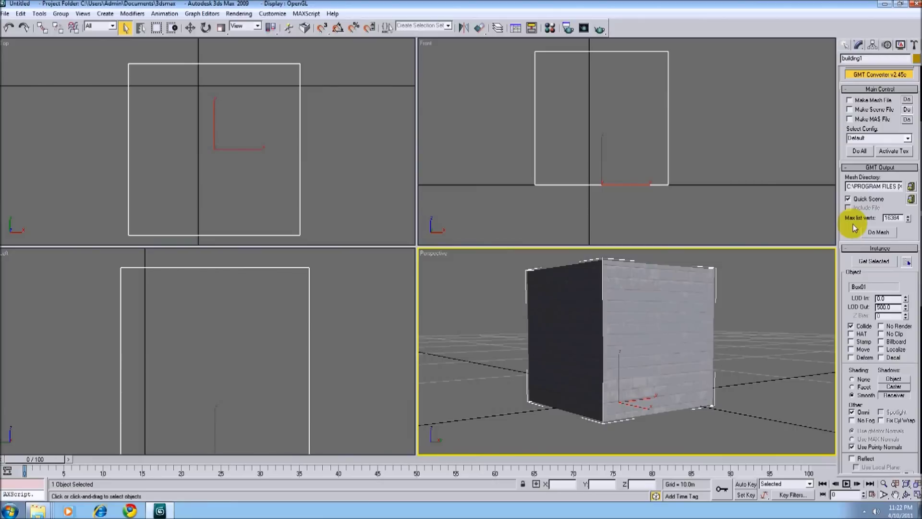
Skip the Quick Scene file location and set the Mesh Directory to Butters\butgmt.
click(911, 199)
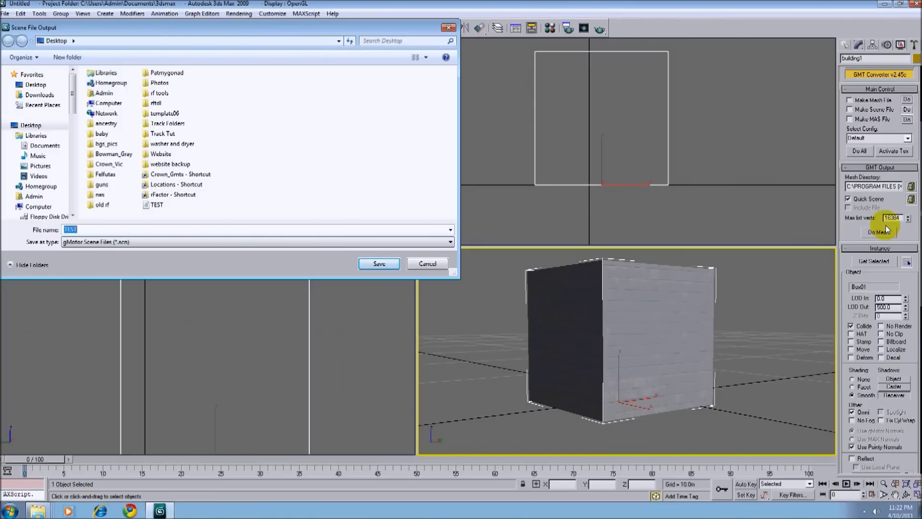
click(427, 263)
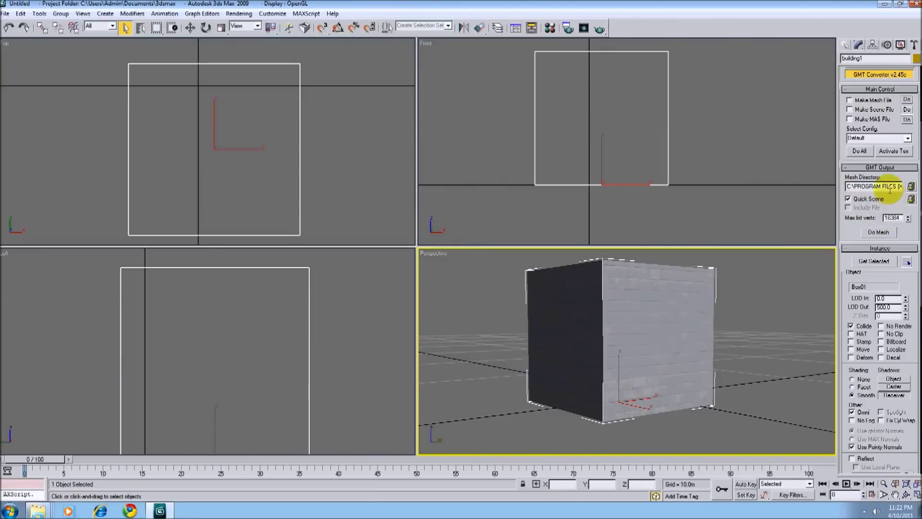
click(874, 262)
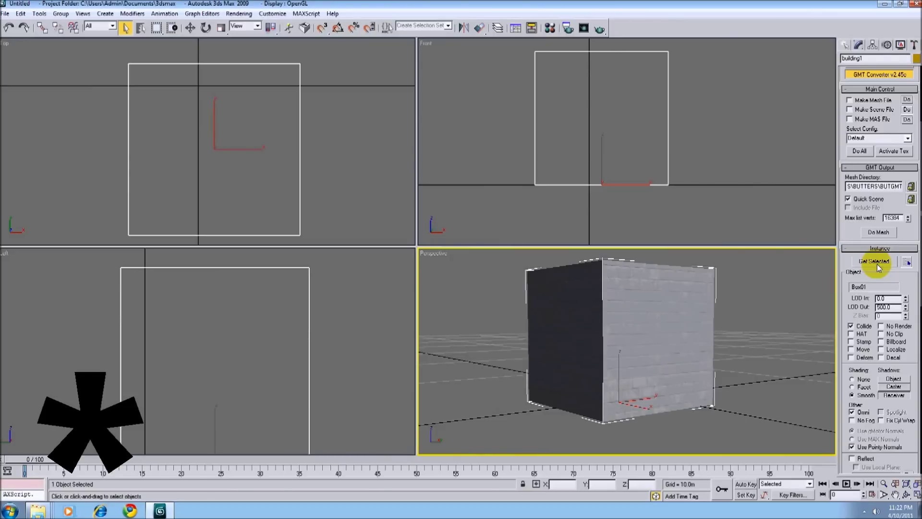
Check the Butters track folders in Explorer, then convert building1 to a GMT mesh.
click(884, 3)
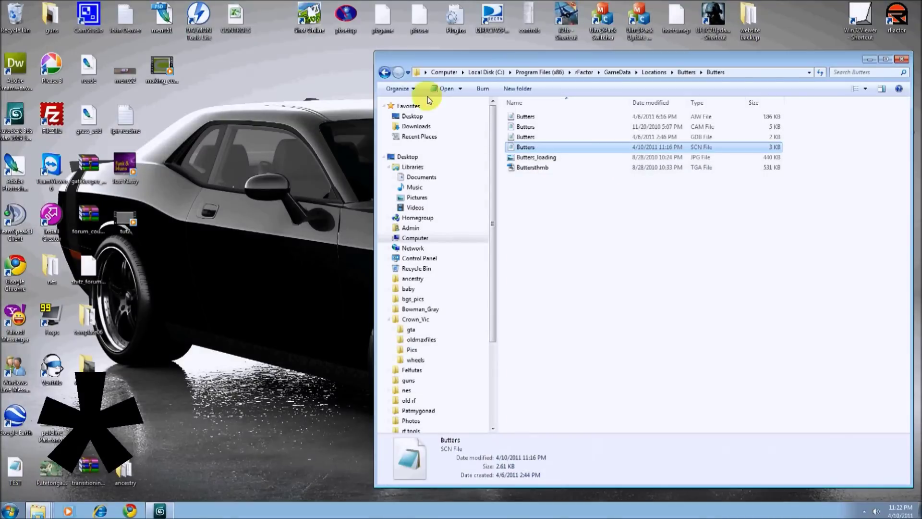
click(384, 73)
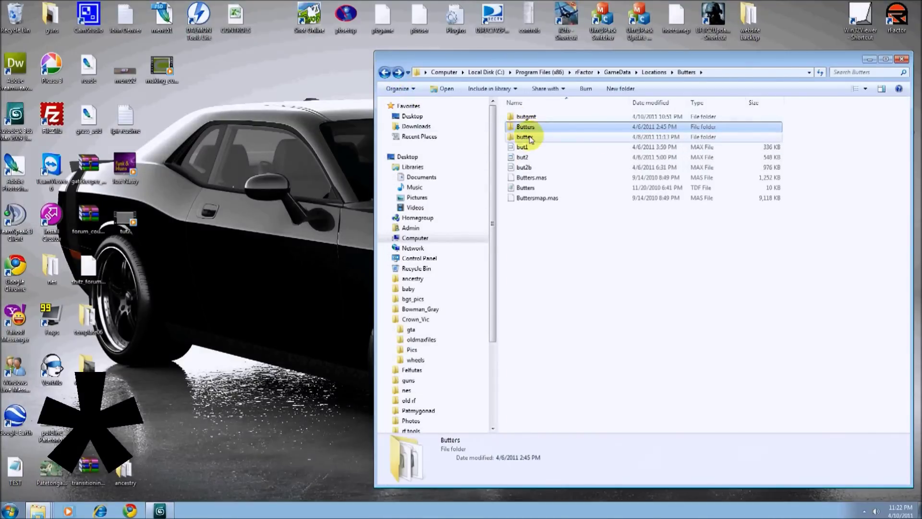
click(159, 510)
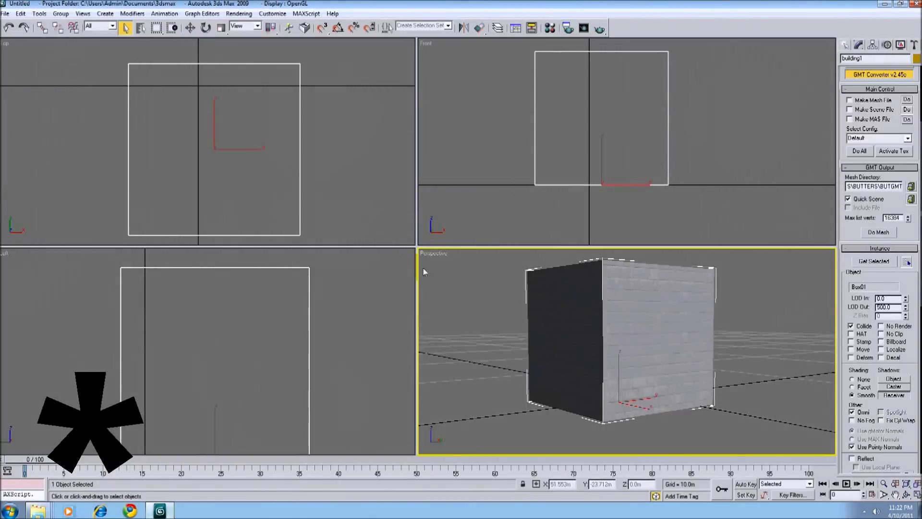
click(879, 233)
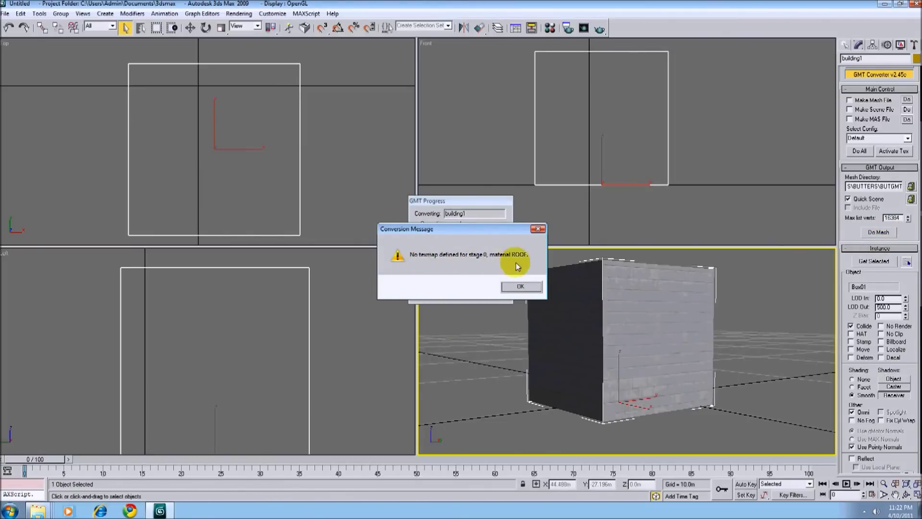
Dismiss the missing-texmap warning and check the sub-material's DX8 and DX9 shader settings.
click(521, 287)
key(m)
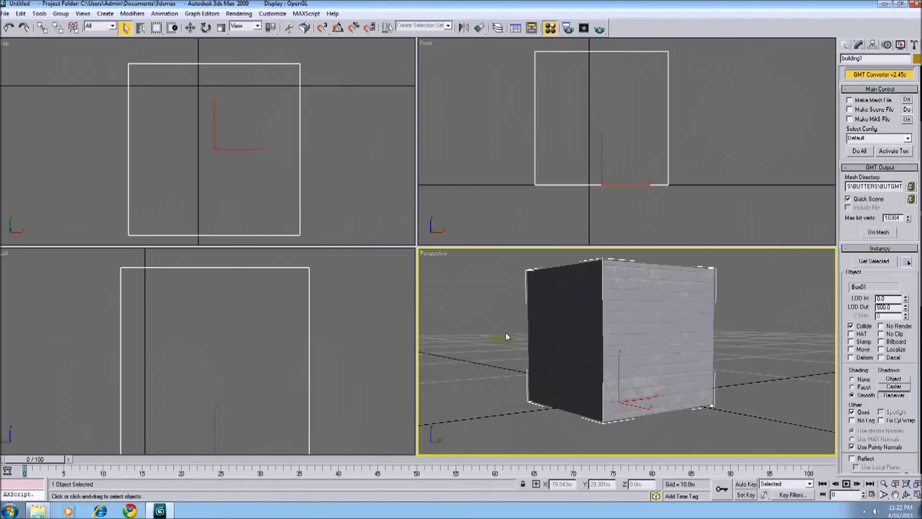
click(382, 296)
scroll(372, 331, down, 2)
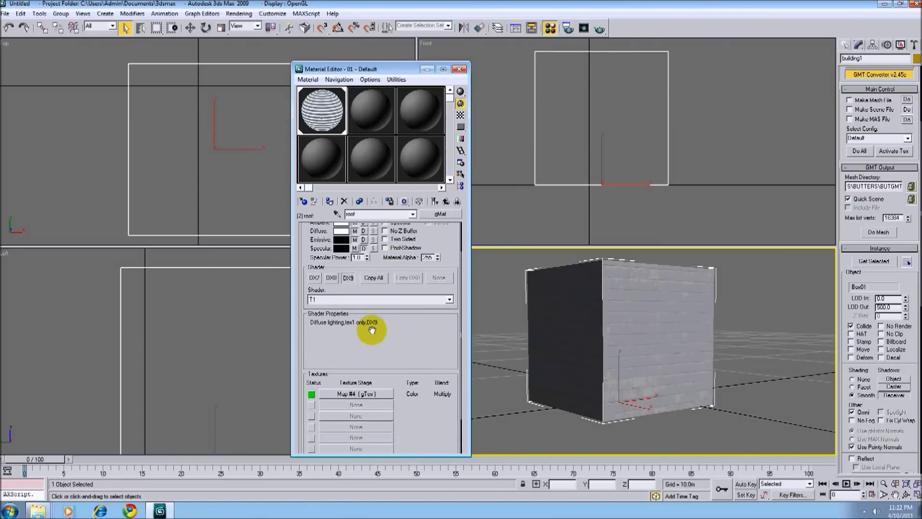
click(332, 277)
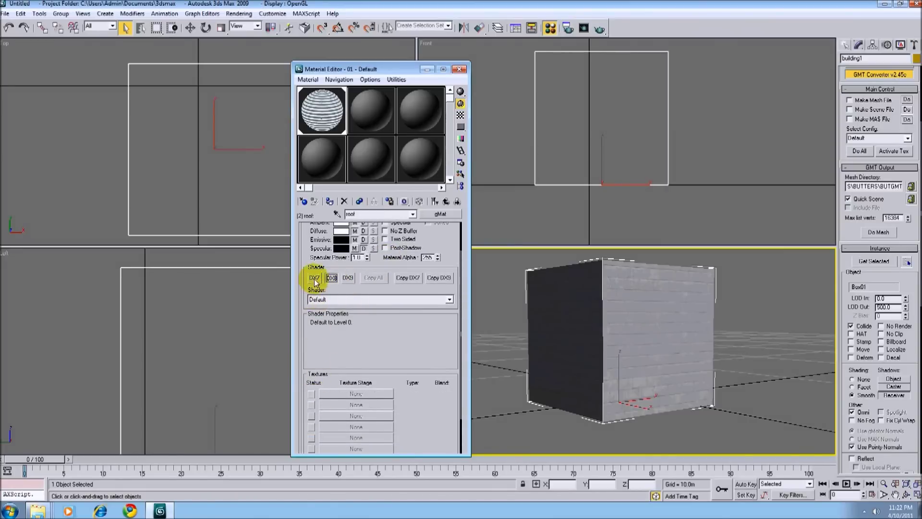
click(348, 278)
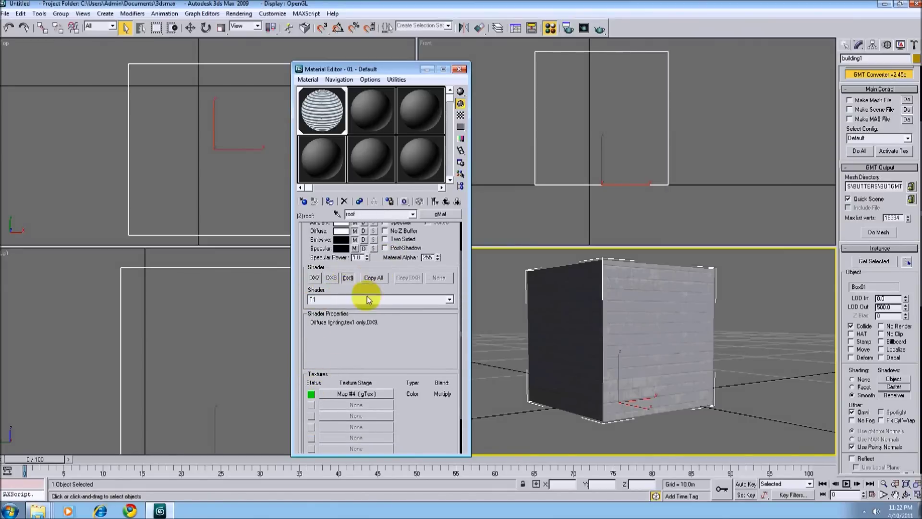
click(348, 278)
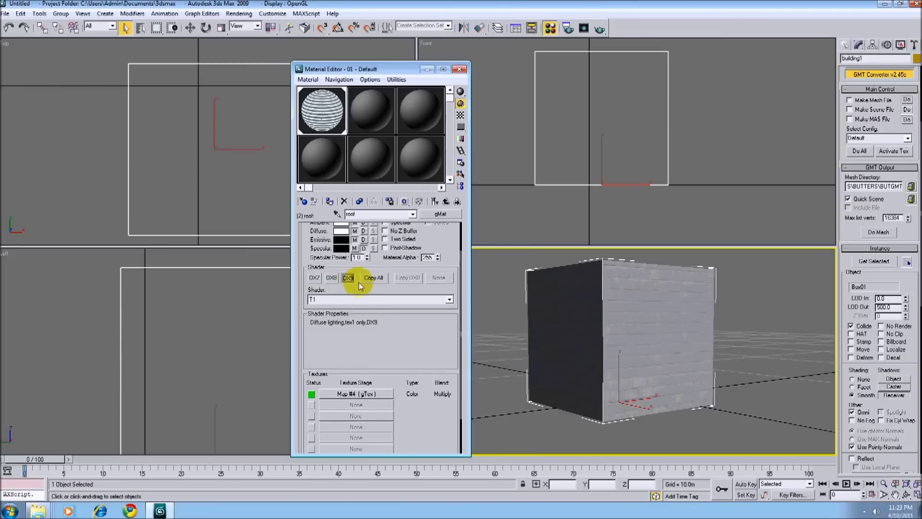
Rerun the GMT conversion successfully and minimize 3ds Max to the track folder.
click(879, 233)
click(477, 283)
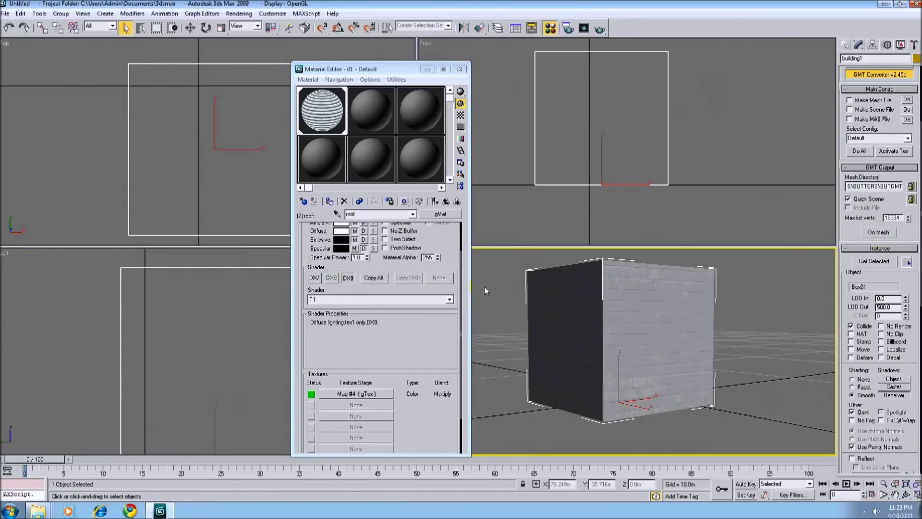
click(884, 3)
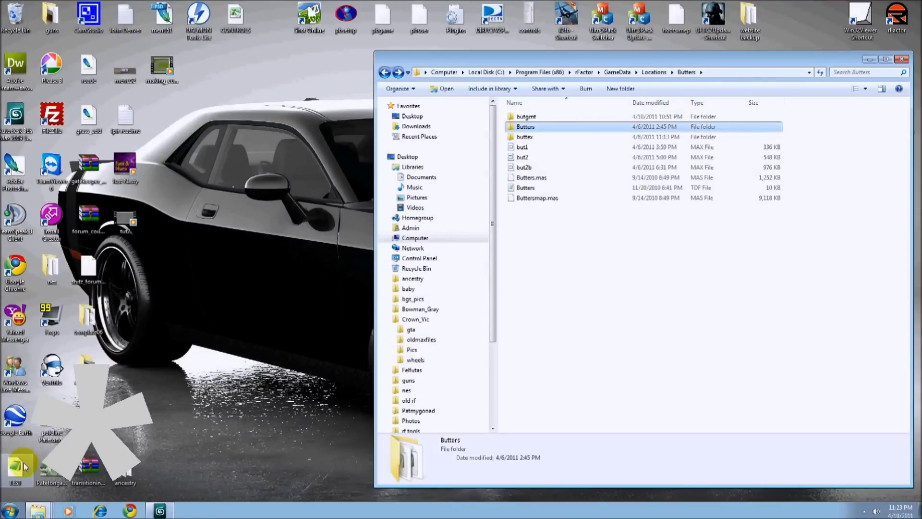
Copy the building1 instance block out of TEST.scn.
double_click(14, 468)
drag(486, 295, 482, 275)
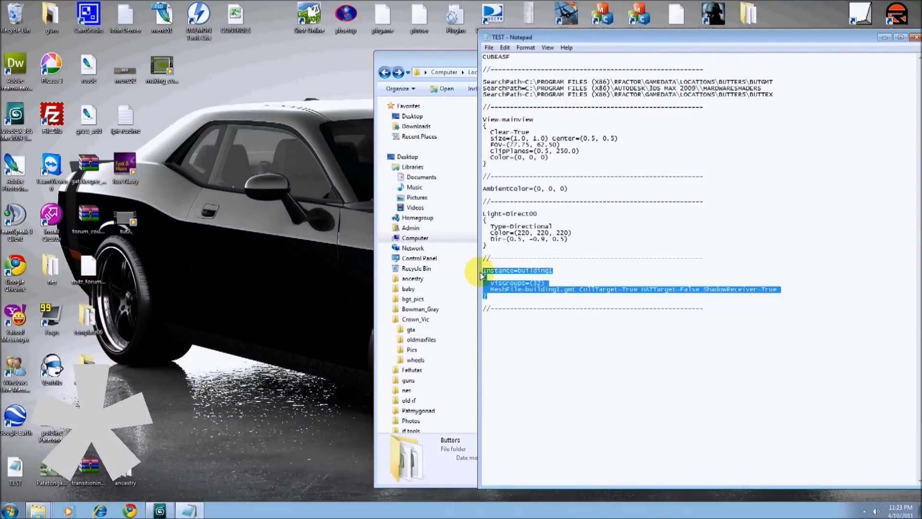
click(916, 37)
Paste the building1 block below the grass instance in Butters.scn and save the file.
double_click(525, 127)
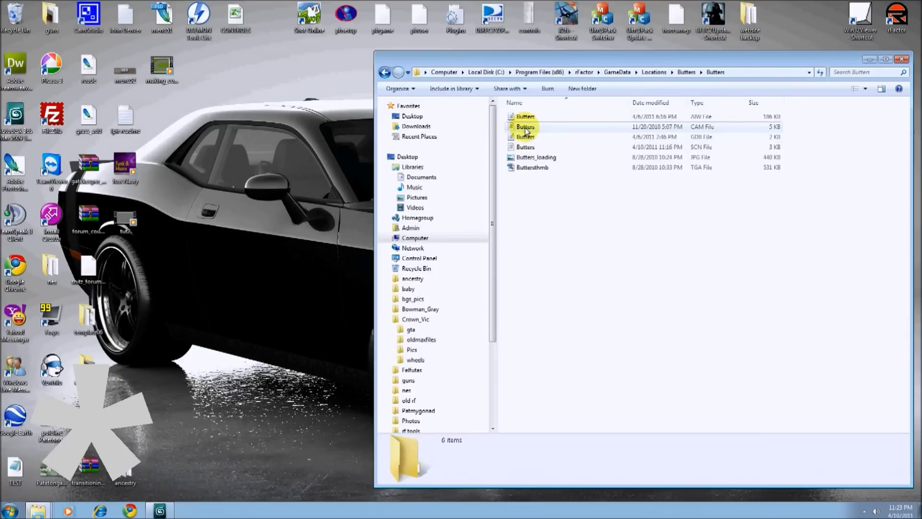
double_click(529, 147)
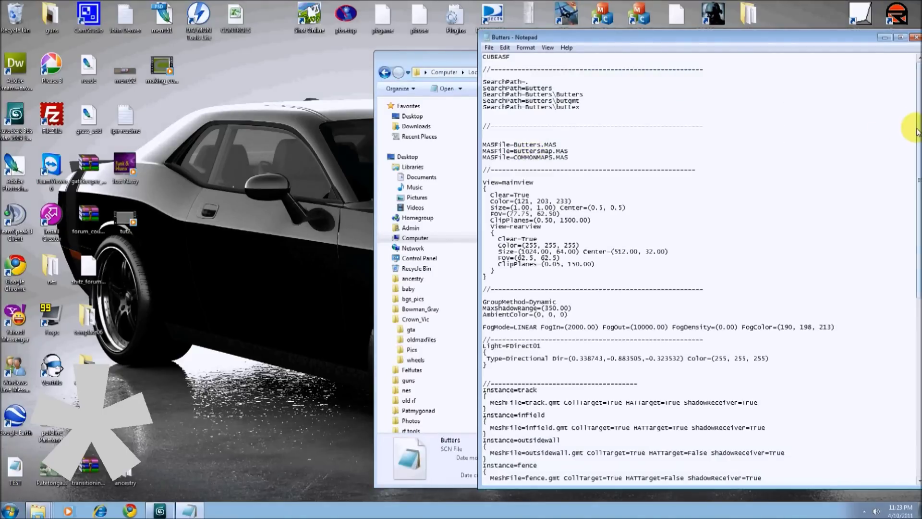
scroll(907, 144, down, 10)
click(495, 345)
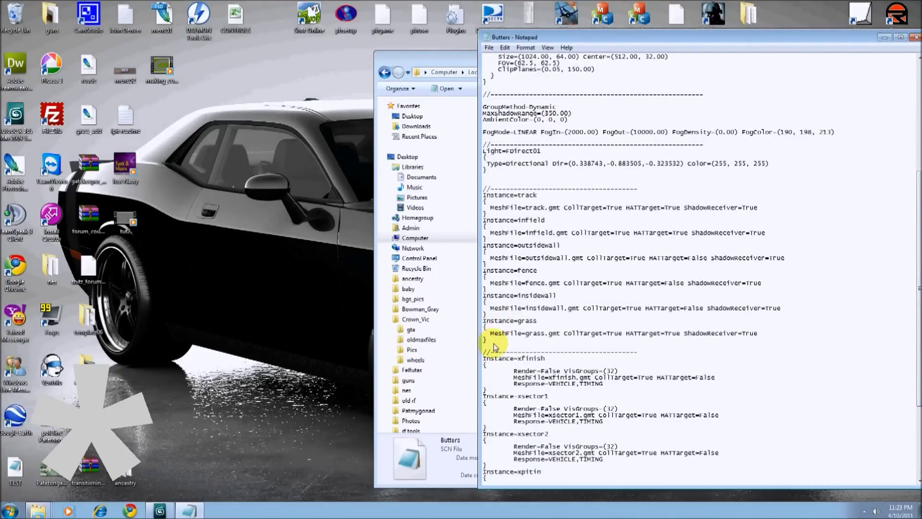
text(Instance=building1 {   VisGroups=(32)   MeshFile=building1.gmt CollTarget=True HATTarget=False ShadowReceiver=True })
click(917, 38)
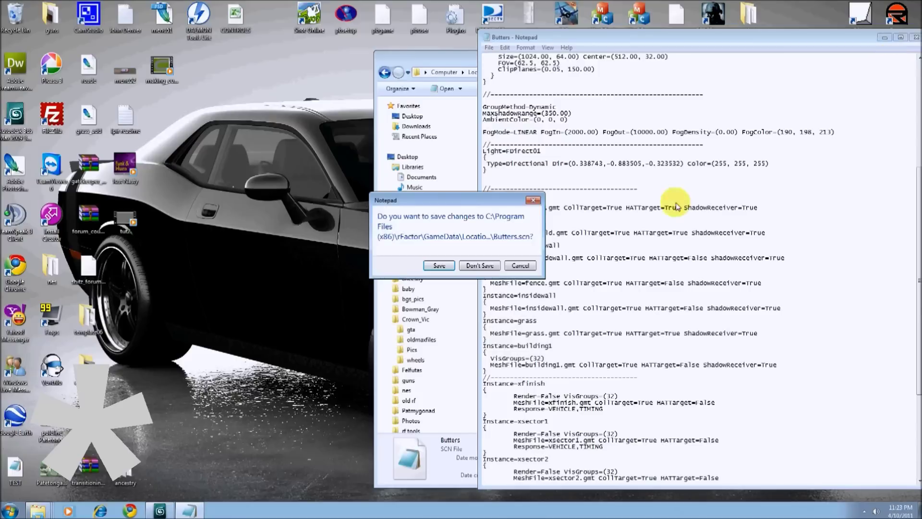
click(439, 266)
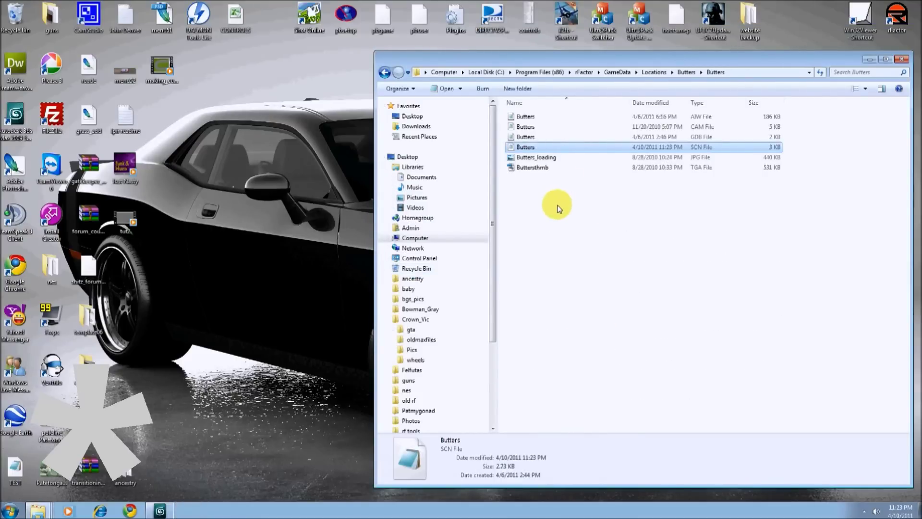